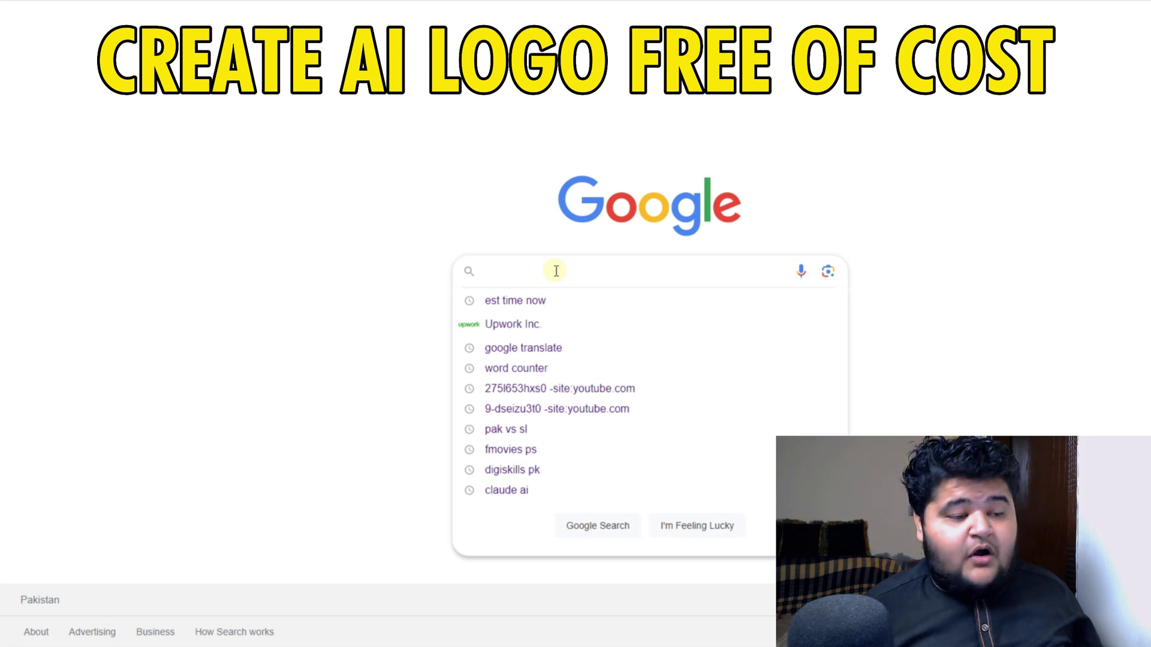
Search Google for 'bing image creator' and open Microsoft Bing's Image Creator page
type("bi")
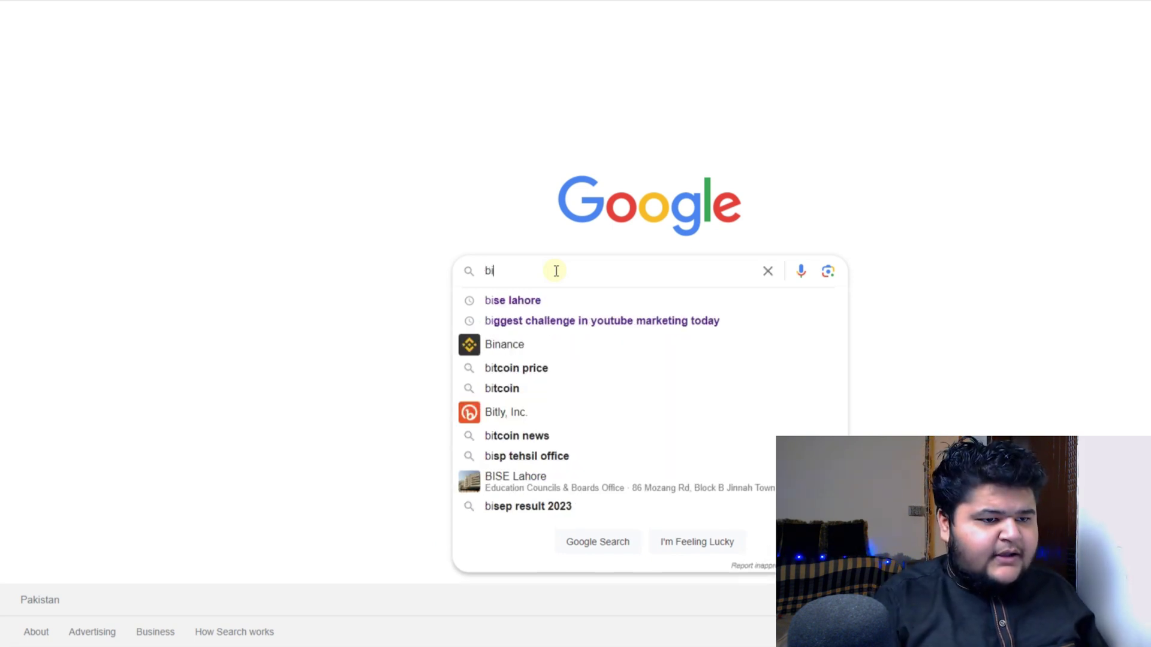
type("ng image")
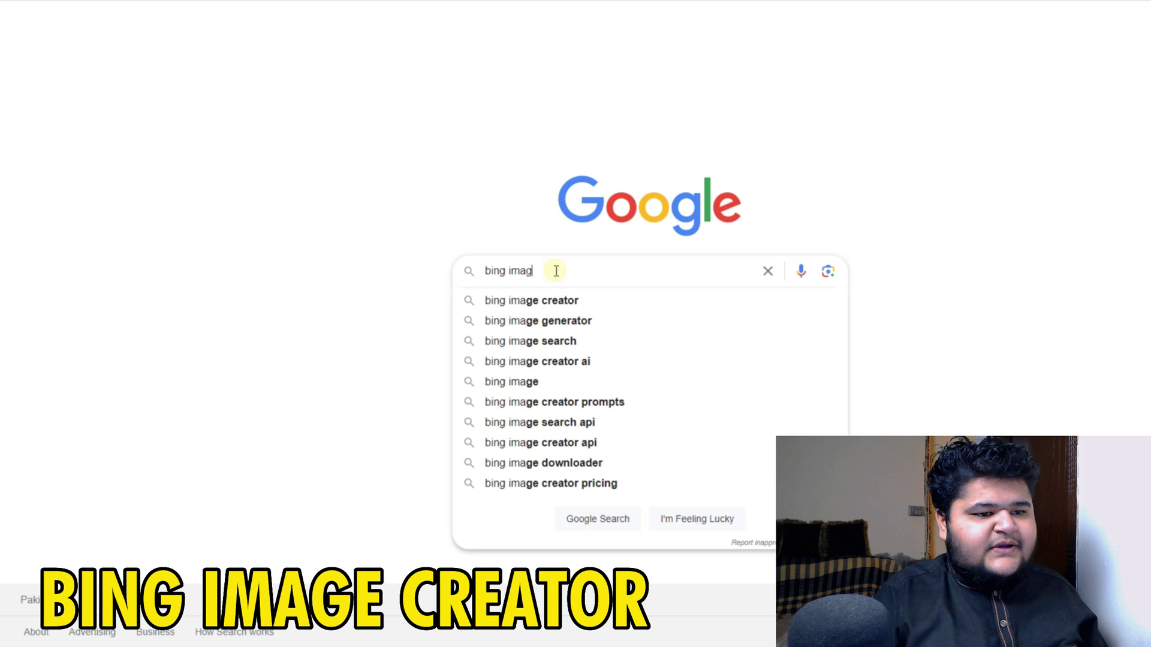
left_click(570, 301)
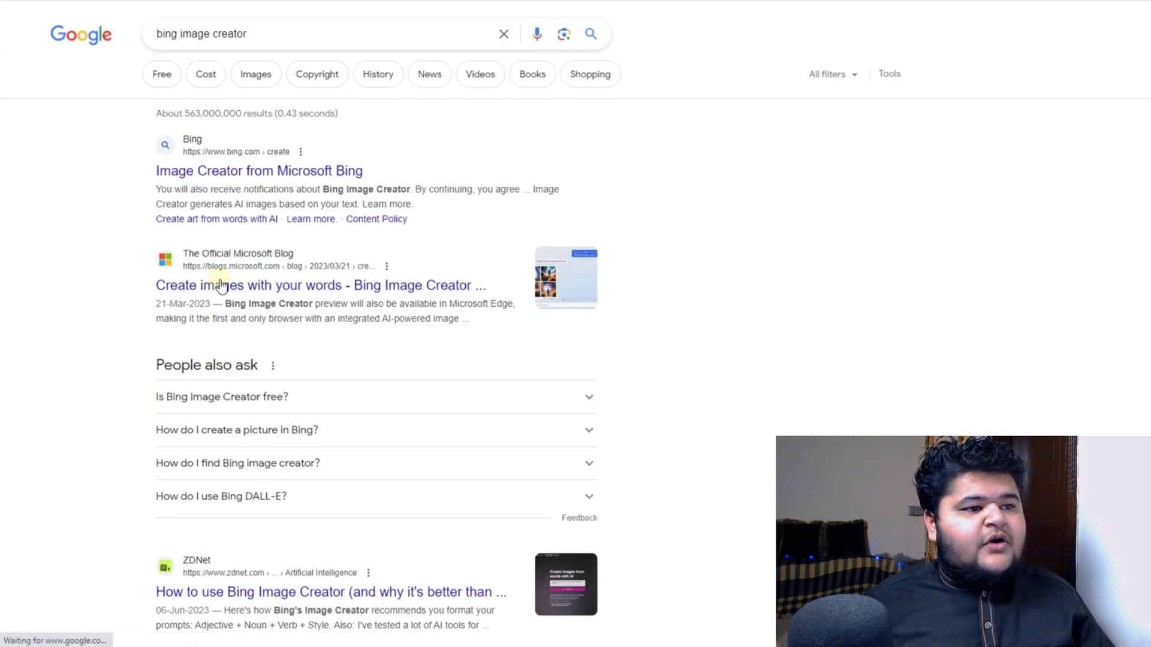
left_click(250, 175)
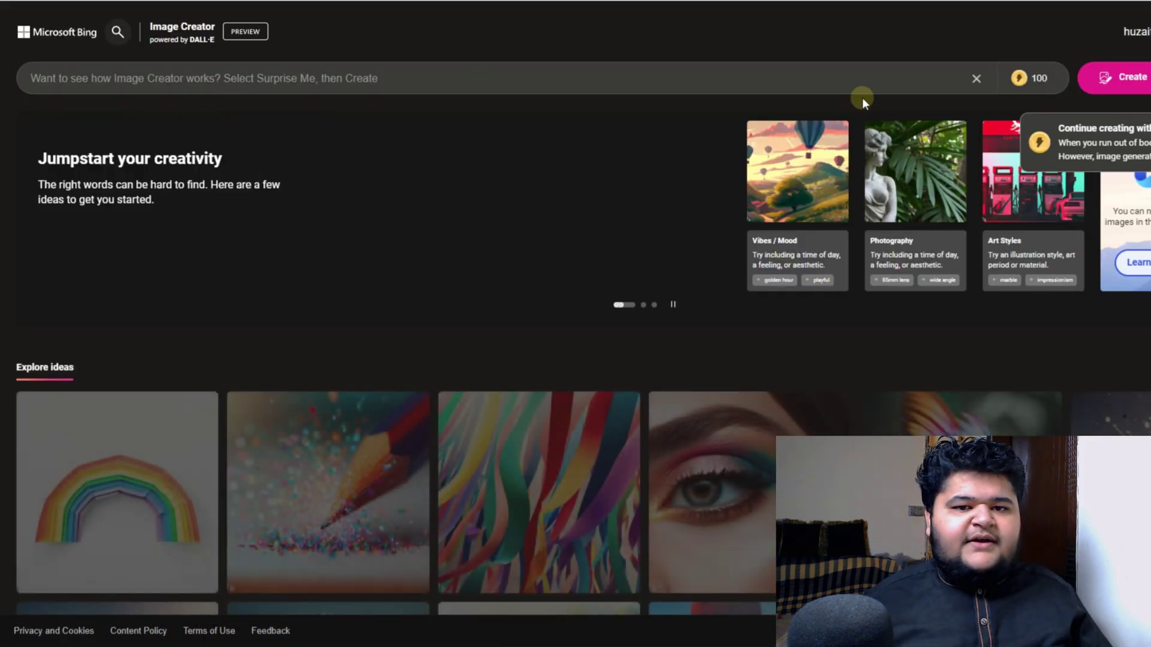
left_click(770, 78)
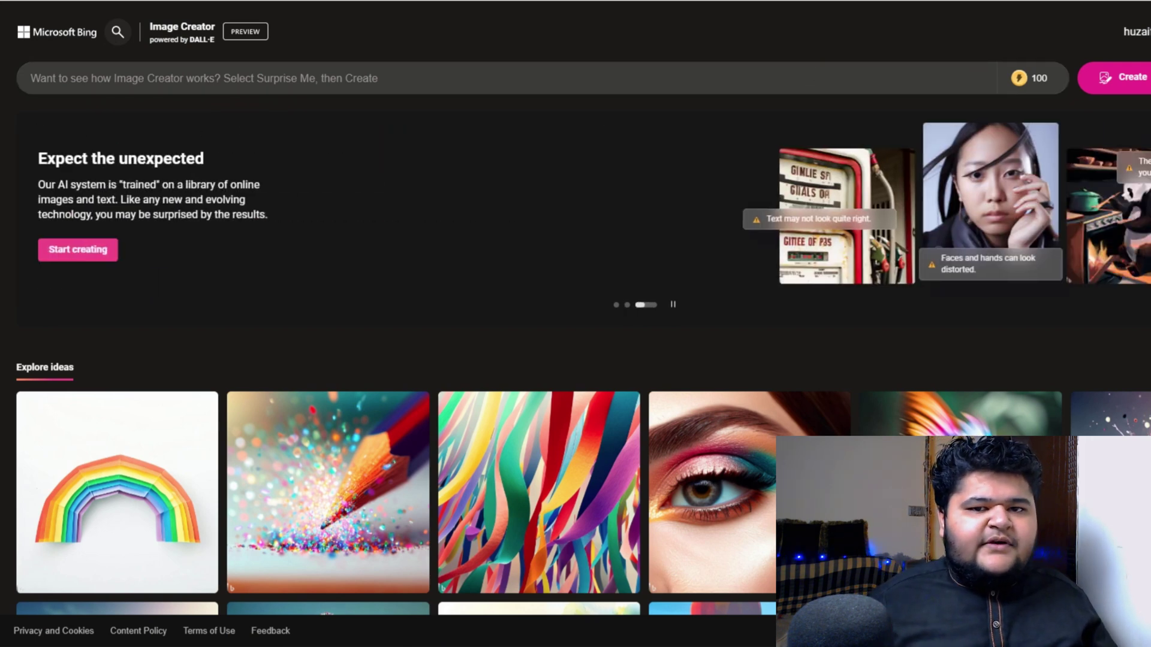
scroll(576, 360, "down", 10)
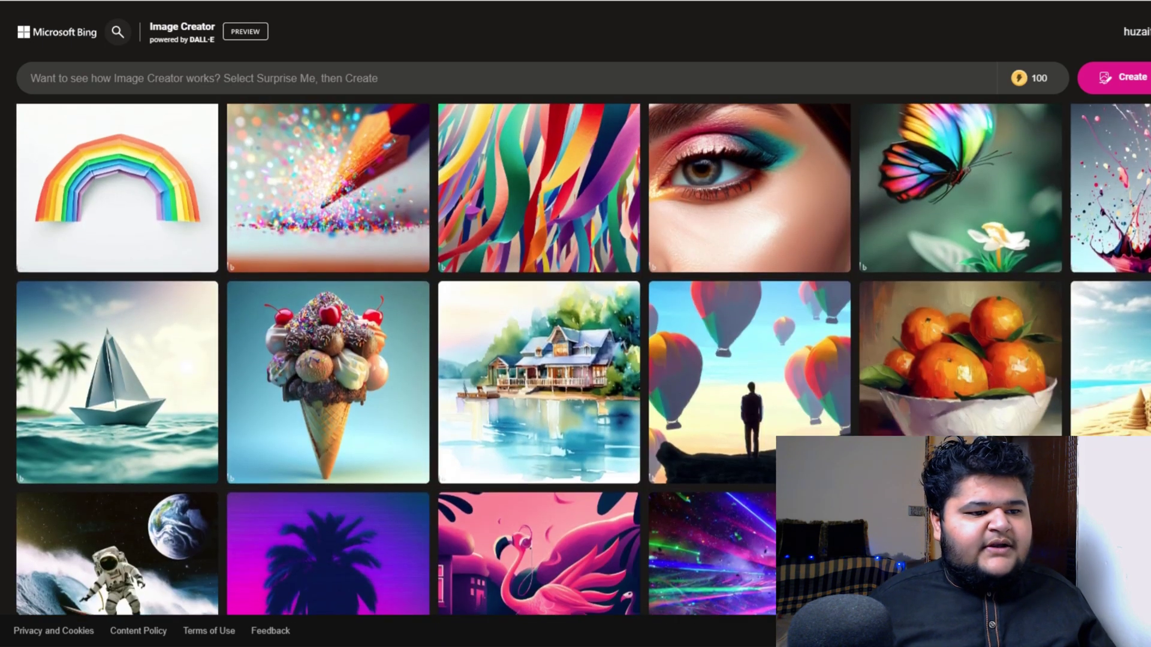
scroll(576, 360, "down", 8)
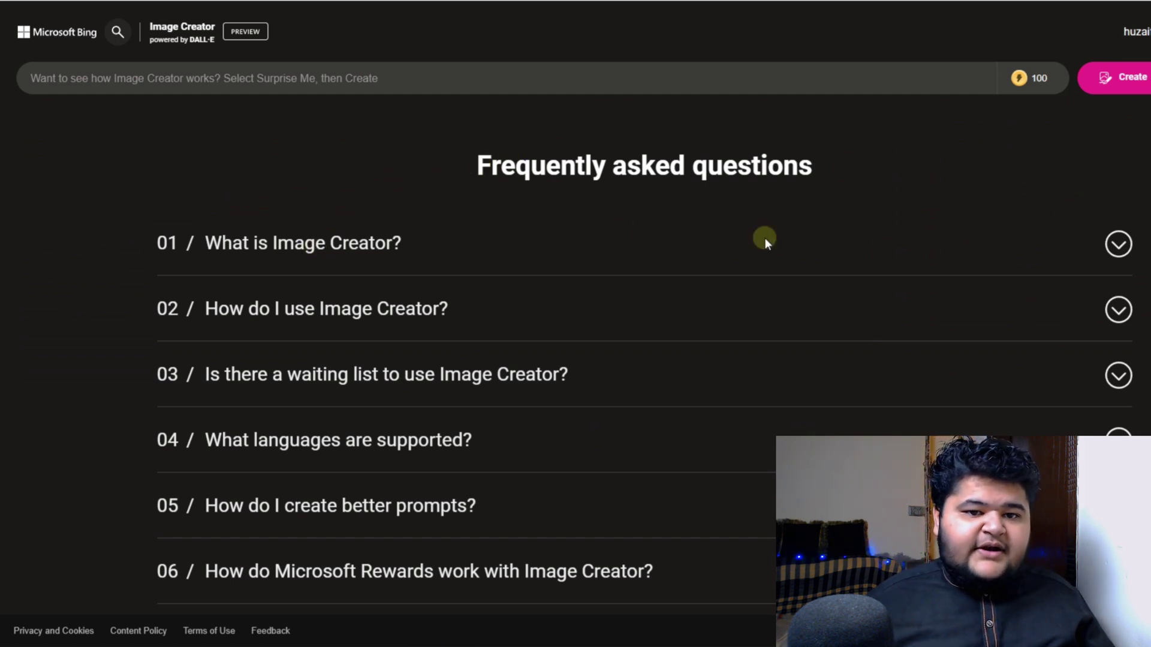
scroll(575, 299, "down", 4)
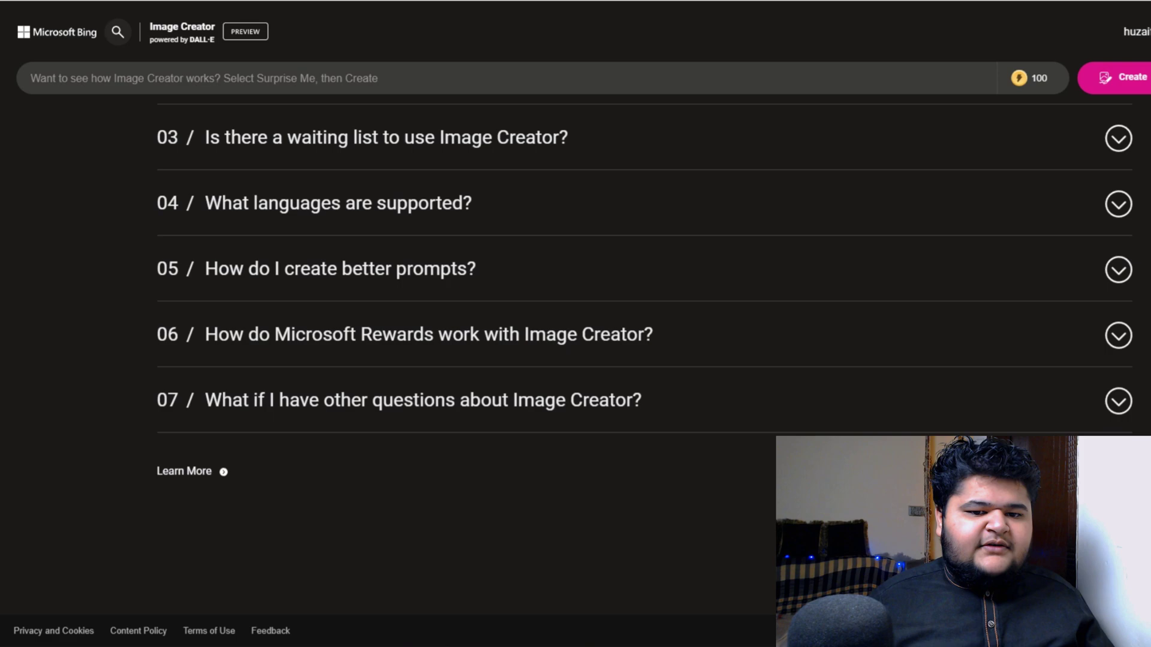
scroll(575, 360, "up", 10)
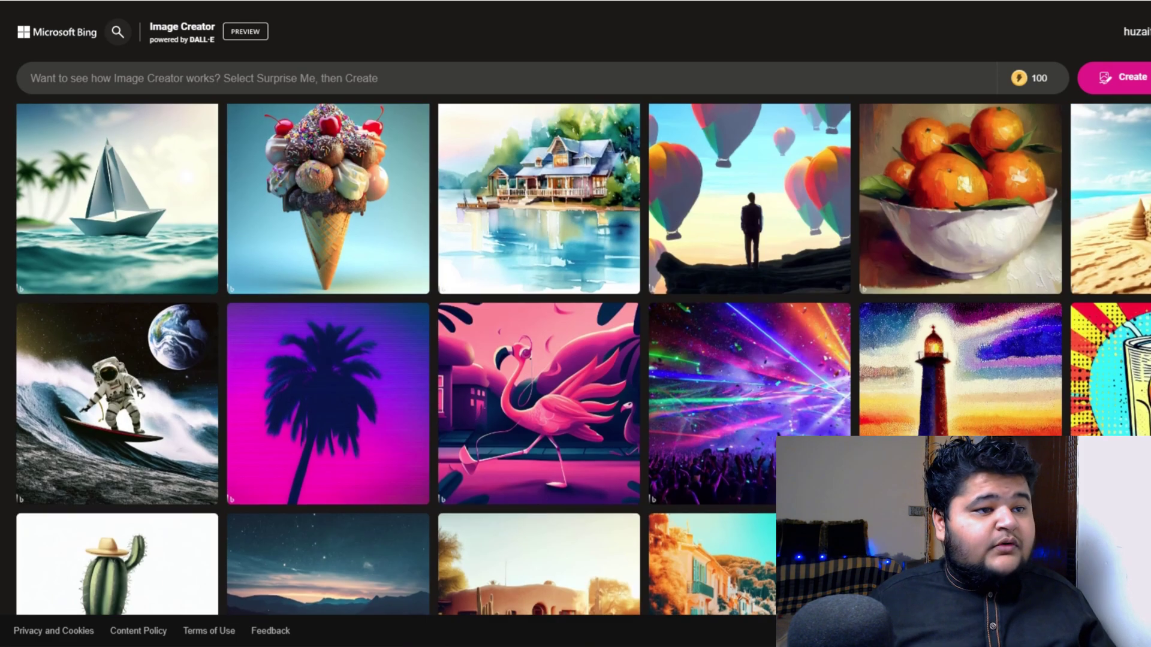
scroll(576, 359, "up", 6)
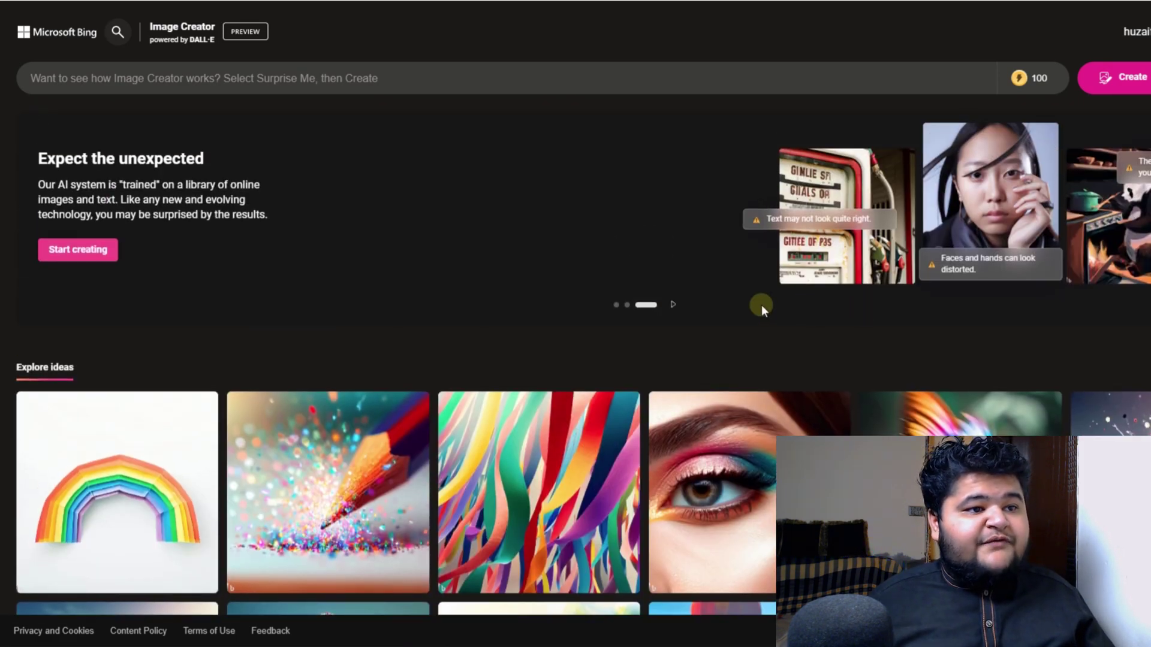
left_click(437, 84)
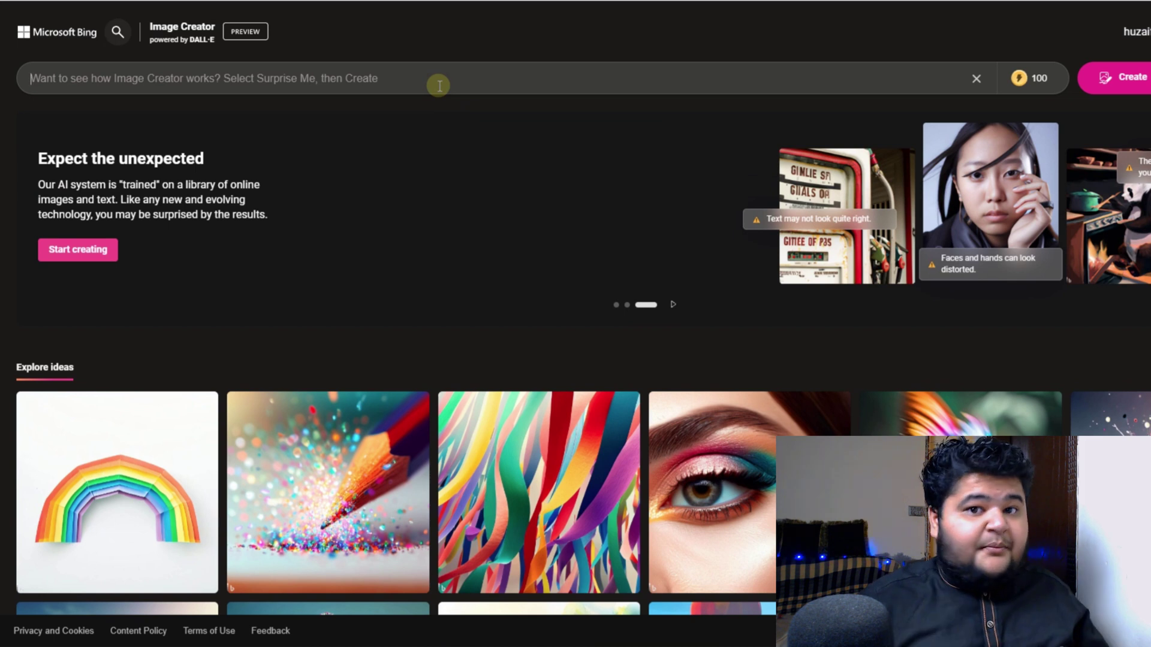
Paste the FragLike perfume logo prompt into Image Creator and generate images
type("A logo design for perfume company called FragLike")
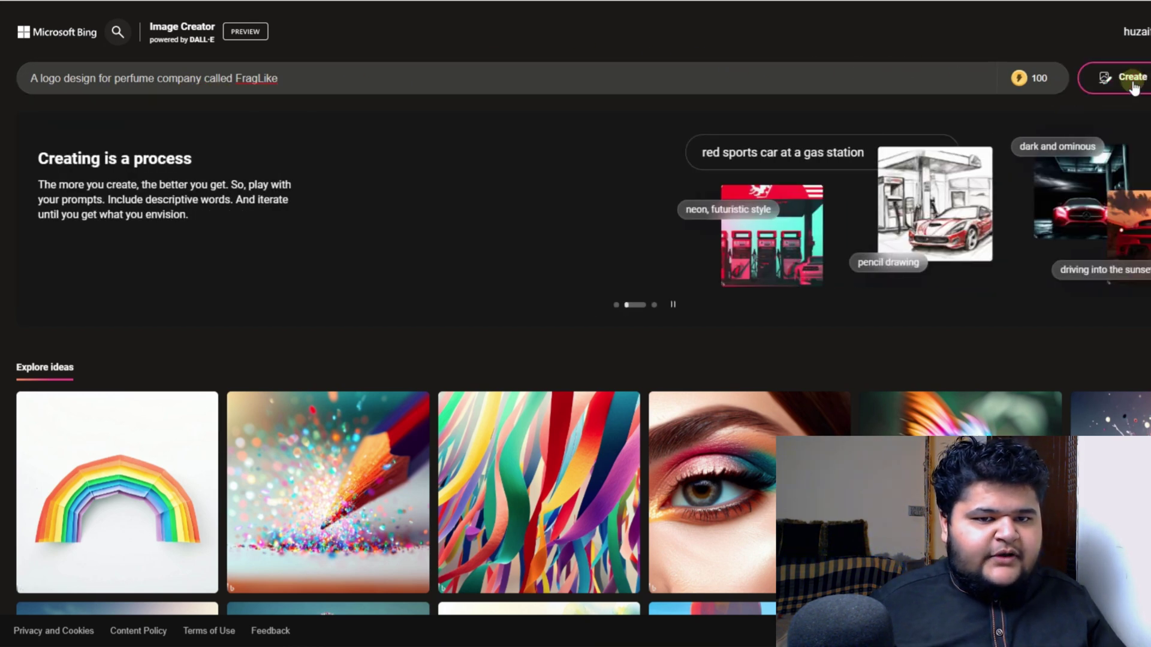
left_click(1124, 79)
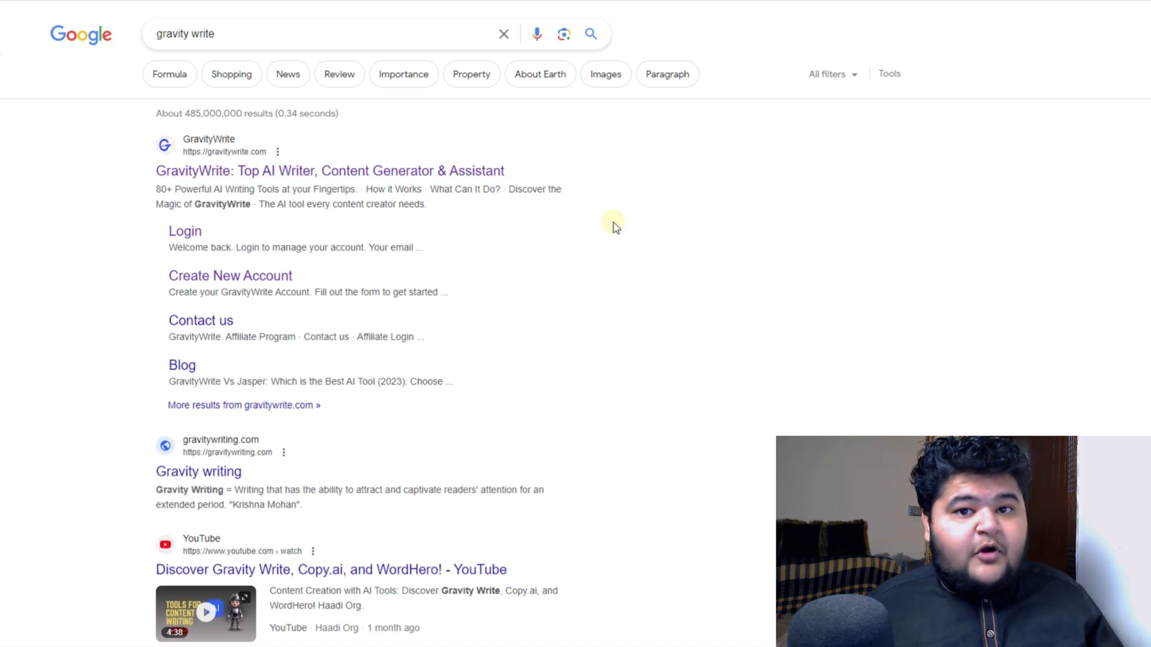
Go to the GravityWrite website from the results and log in to its dashboard
left_click(381, 174)
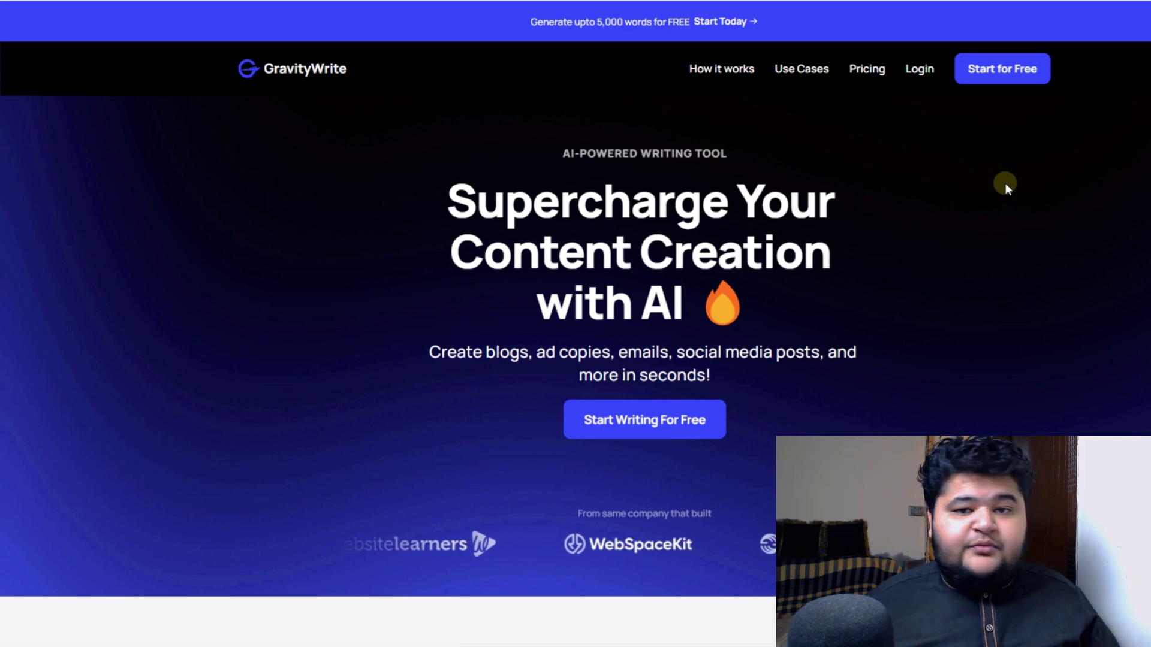
left_click(914, 77)
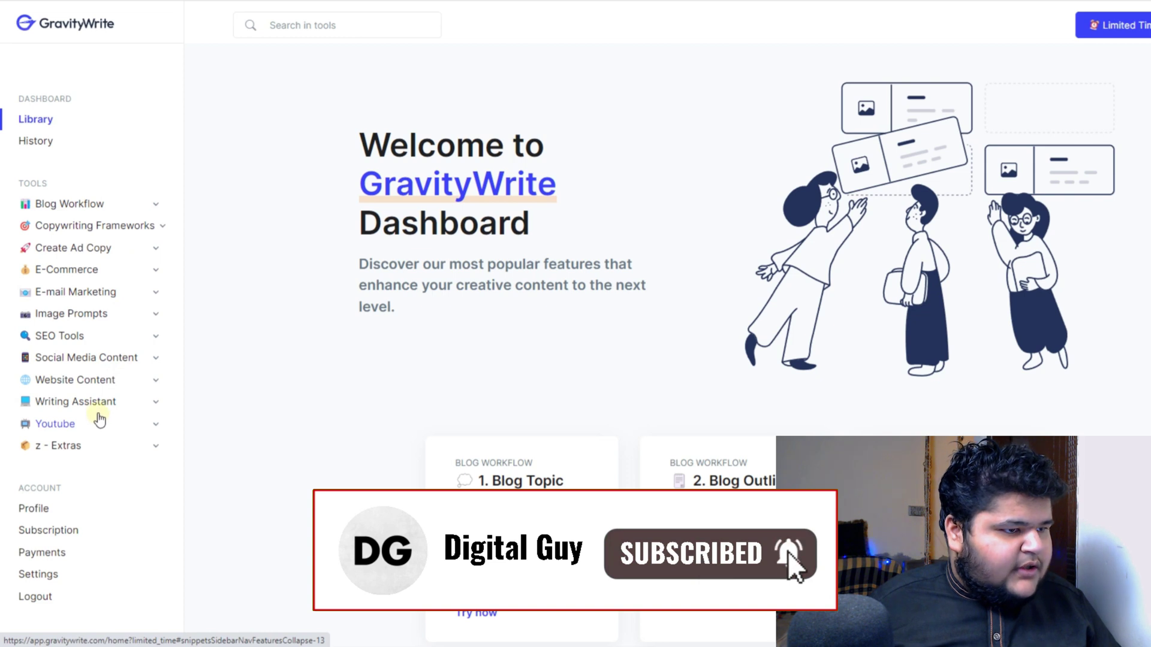
Bring up the Logo Design Ideas tool from the Image Prompts section of the sidebar
left_click(156, 318)
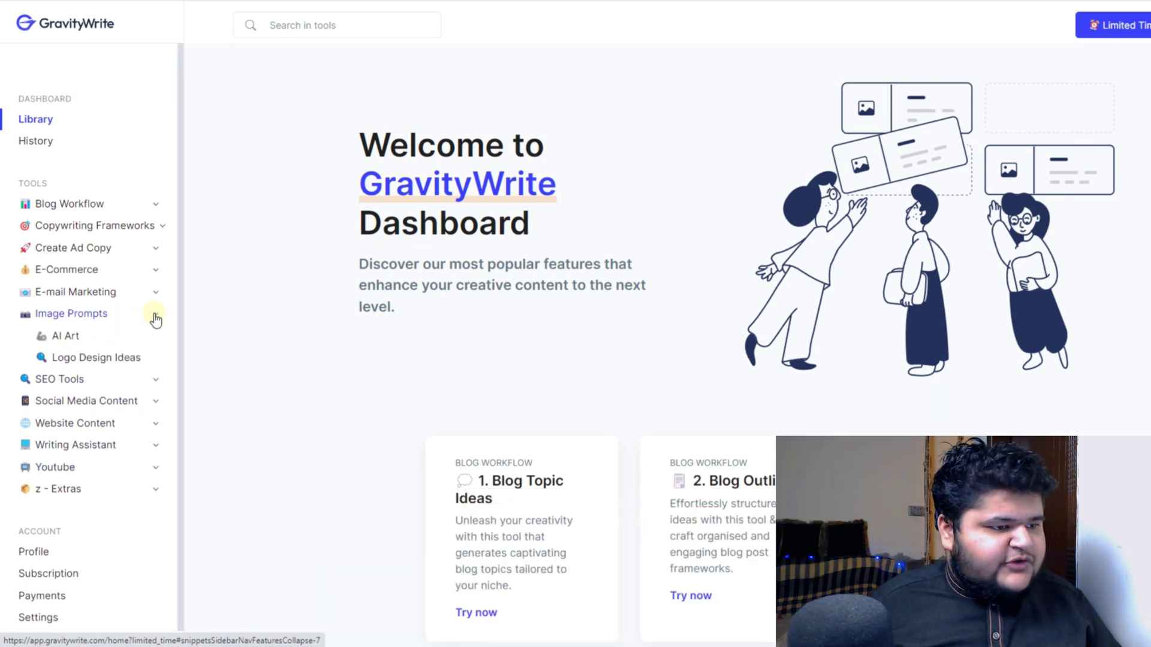
left_click(90, 367)
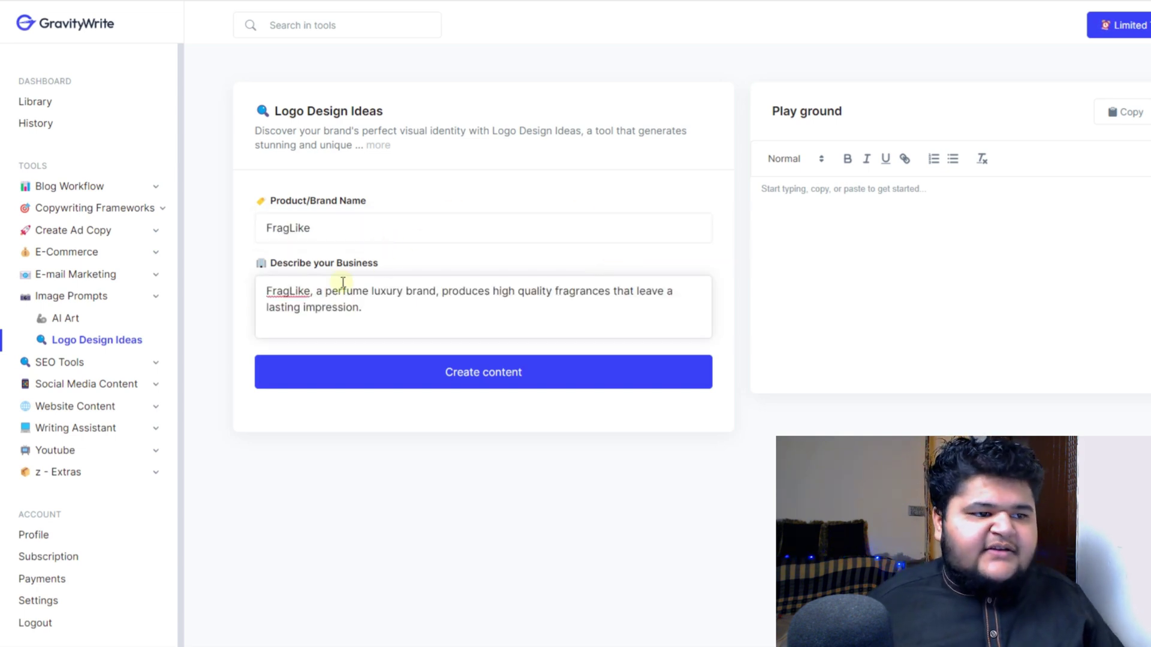
Generate FragLike logo design prompts and copy the Prompt 2 paragraph
left_click(492, 373)
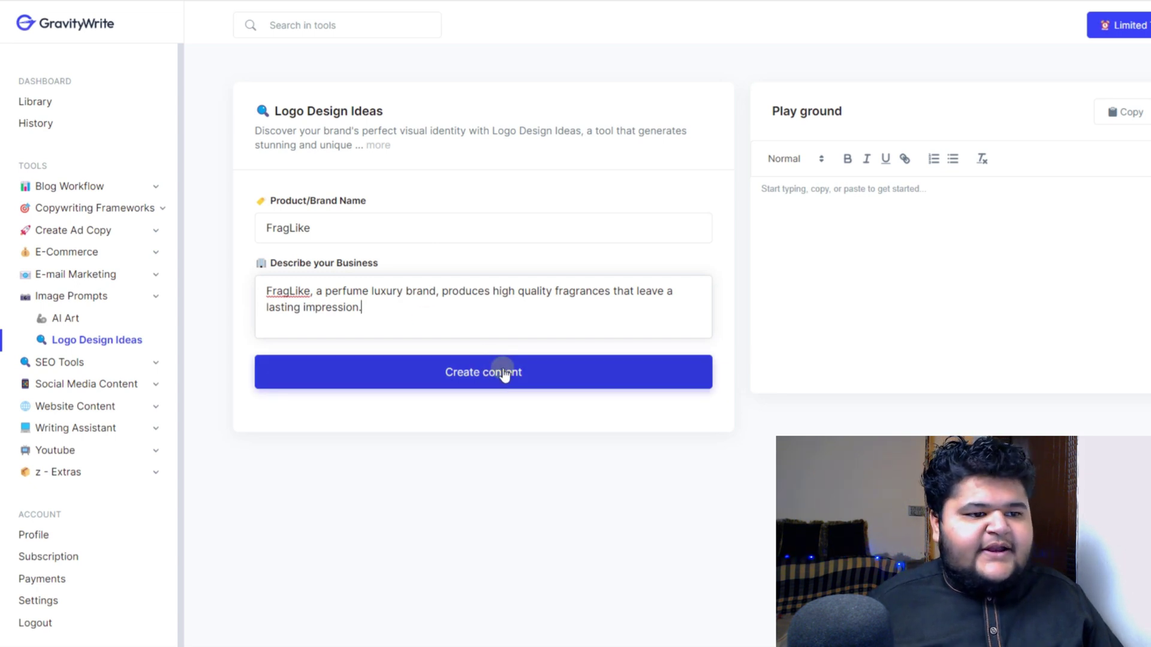
left_click(502, 373)
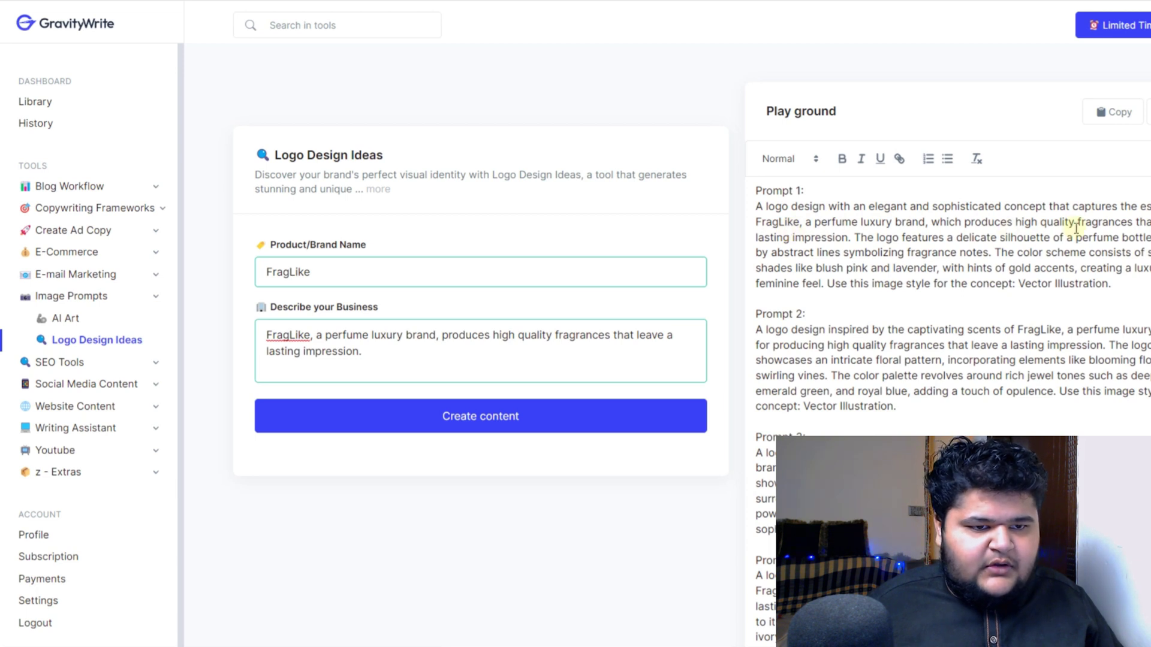
left_click_drag(1121, 283, 797, 209)
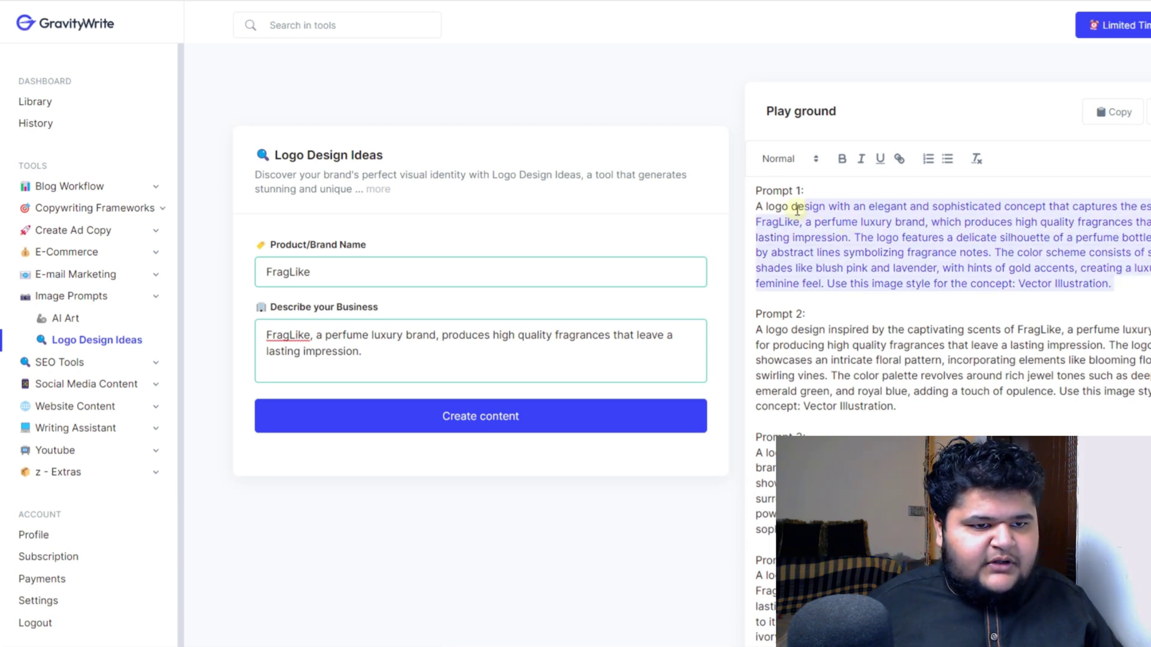
left_click_drag(756, 308, 917, 406)
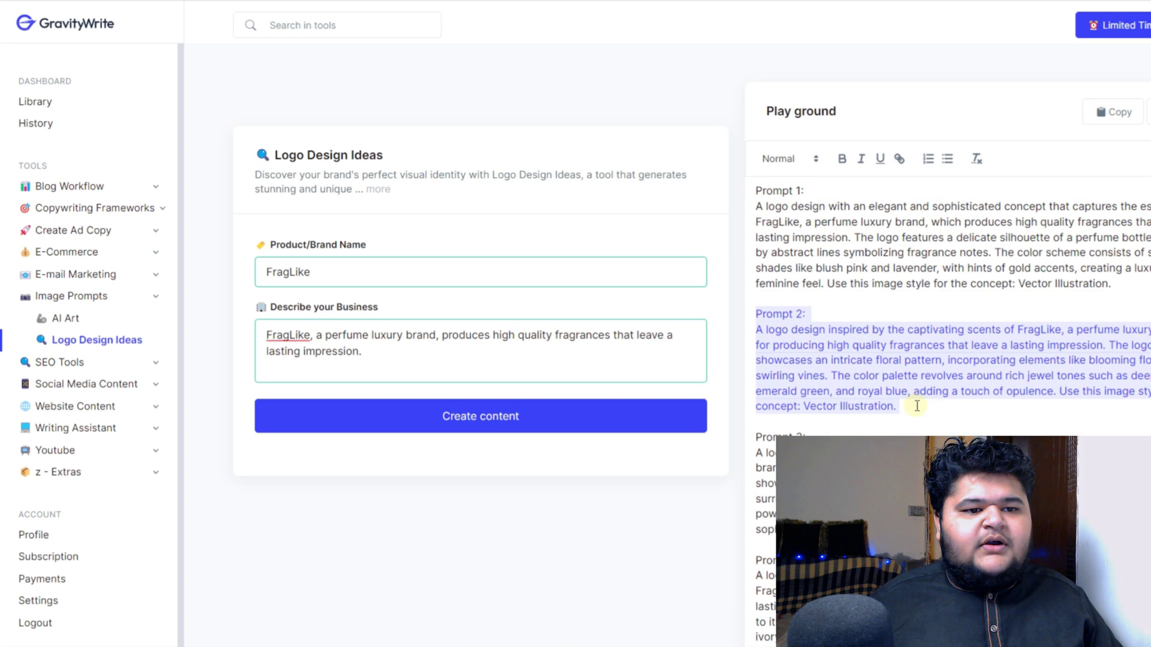
right_click(872, 451)
left_click(899, 493)
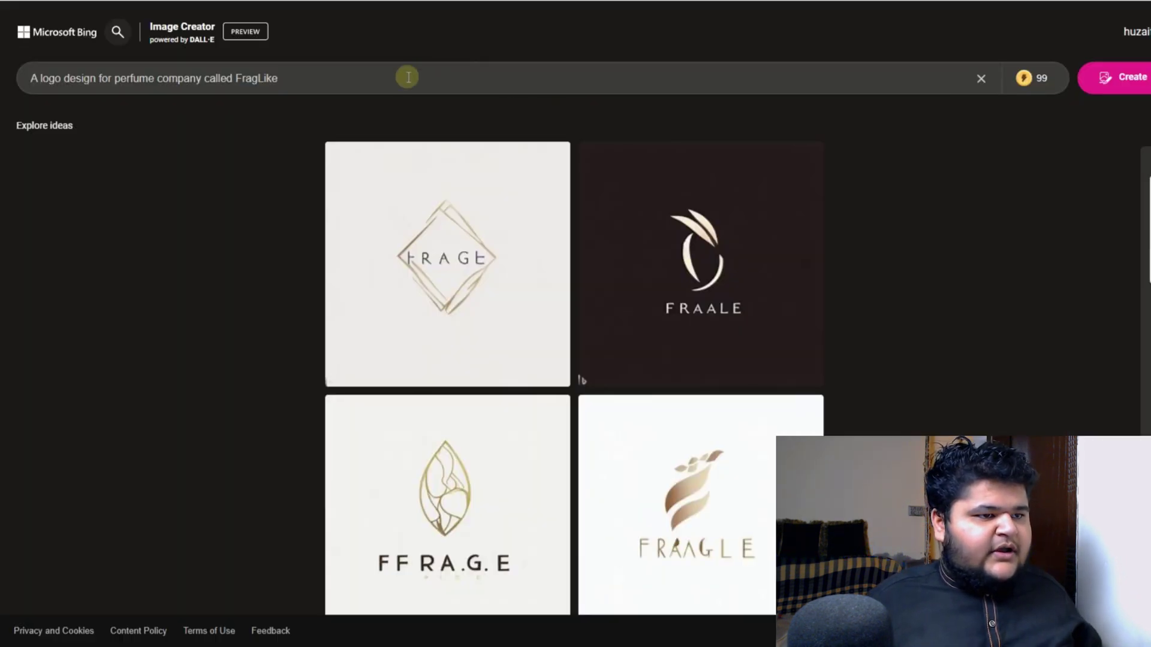
Replace the Image Creator prompt with GravityWrite's Prompt 2 text and generate new logos
triple_click(408, 76)
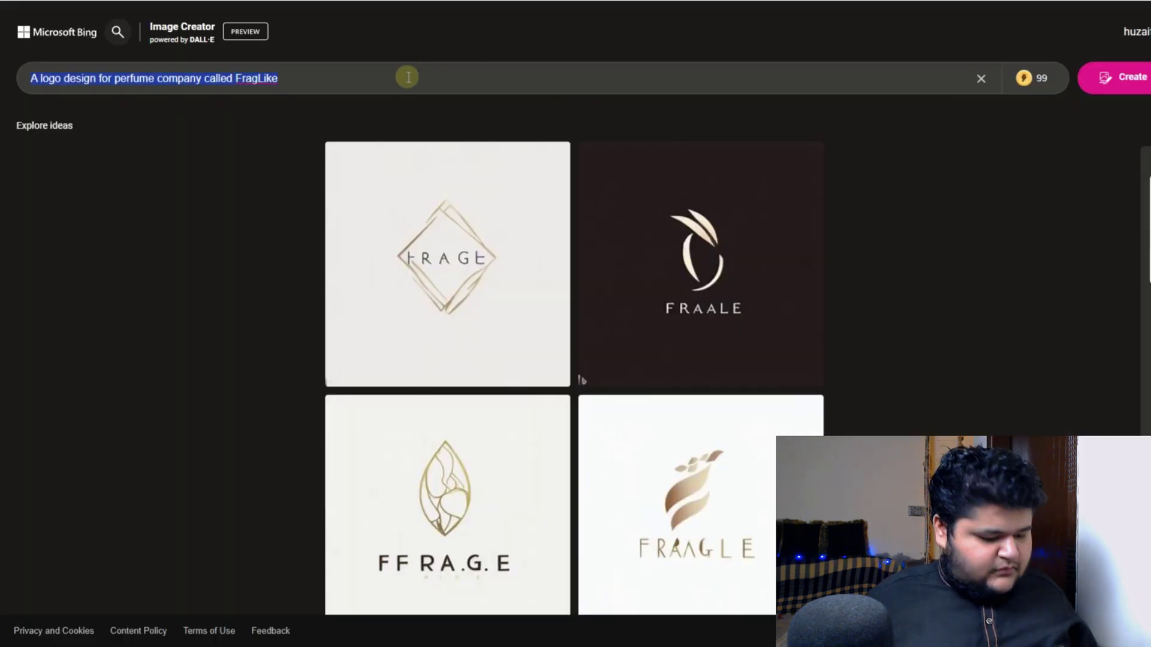
key("ctrl+v")
left_click(1121, 76)
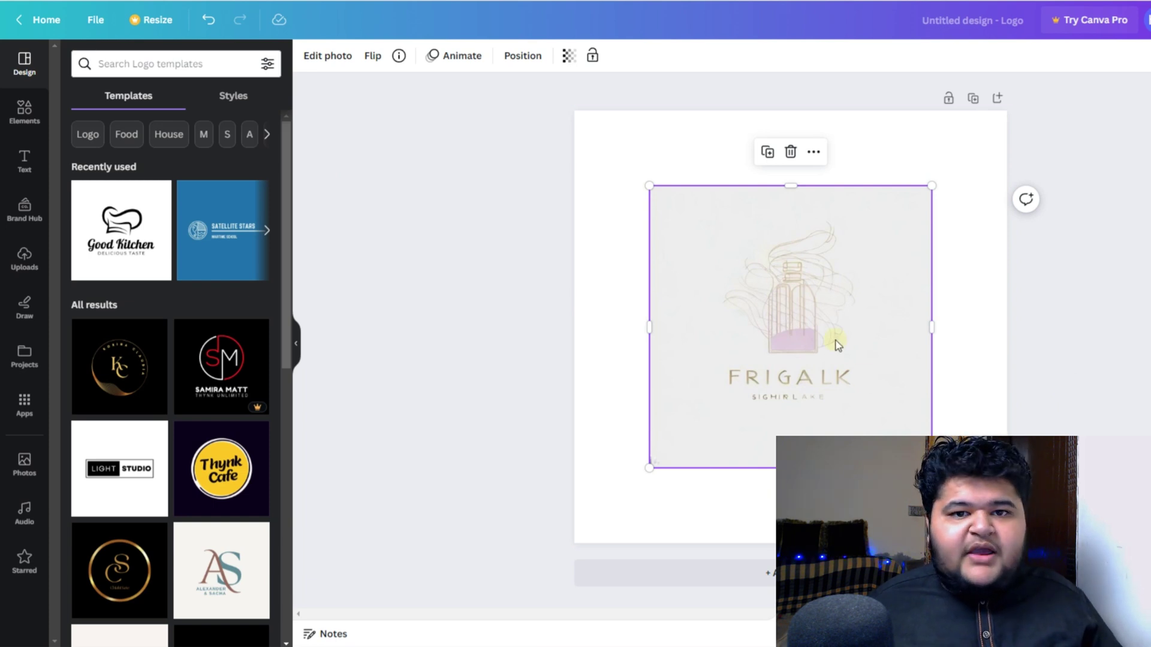
Set the FRIGALK logo image as the full-page background
left_click(1088, 373)
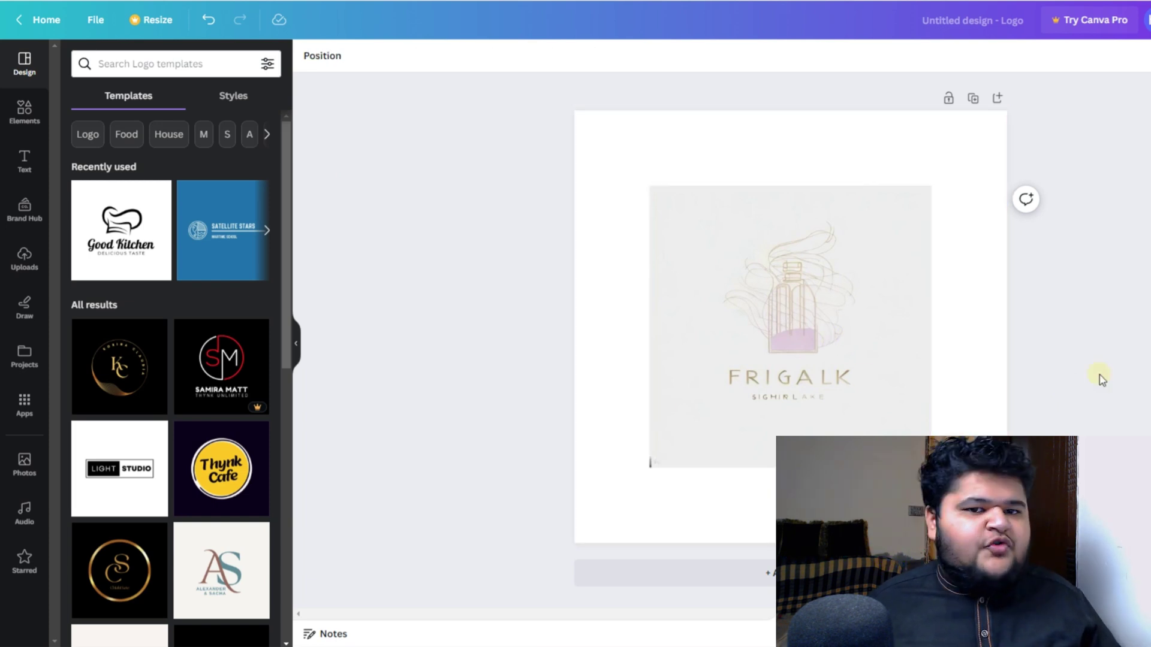
left_click(818, 336)
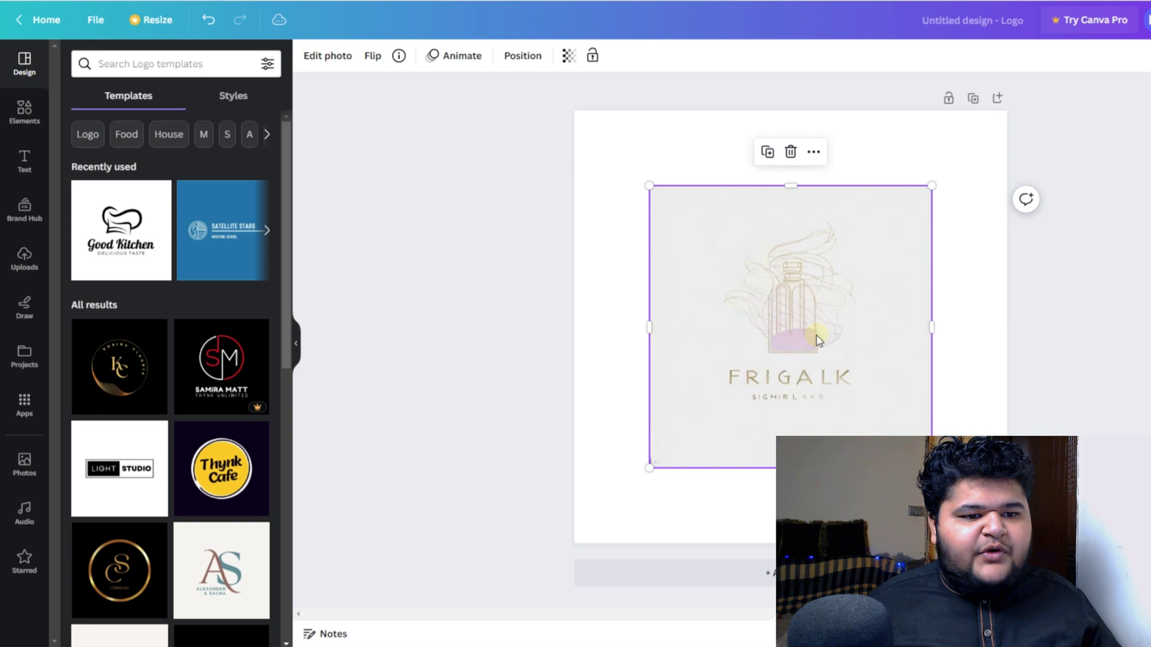
right_click(784, 292)
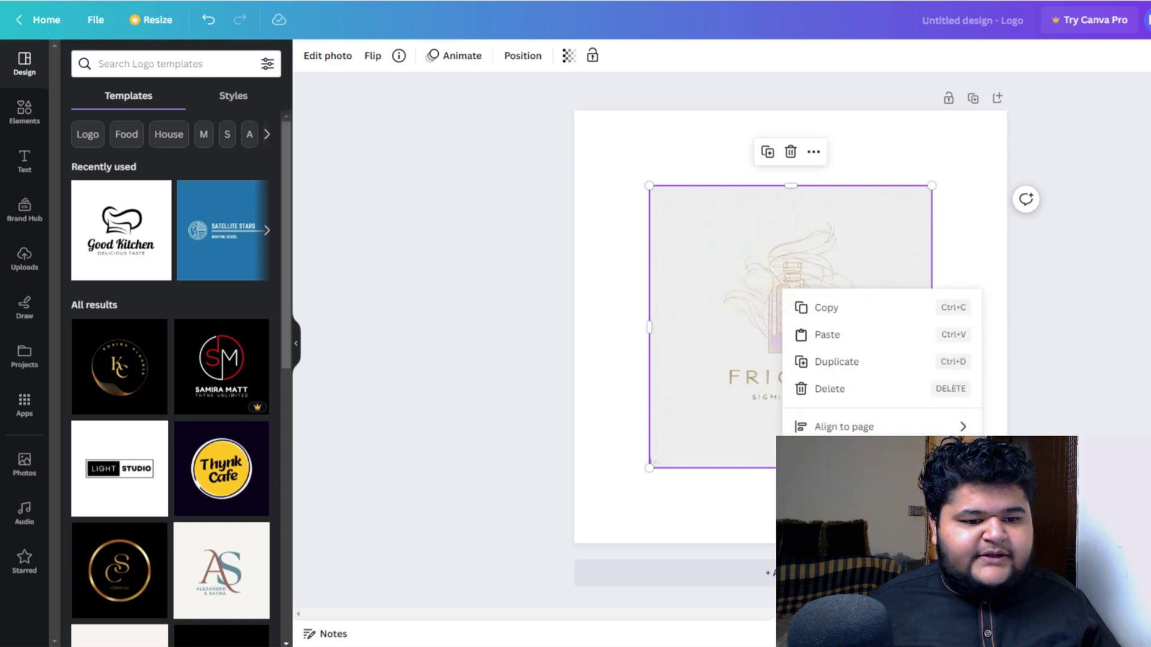
left_click(839, 454)
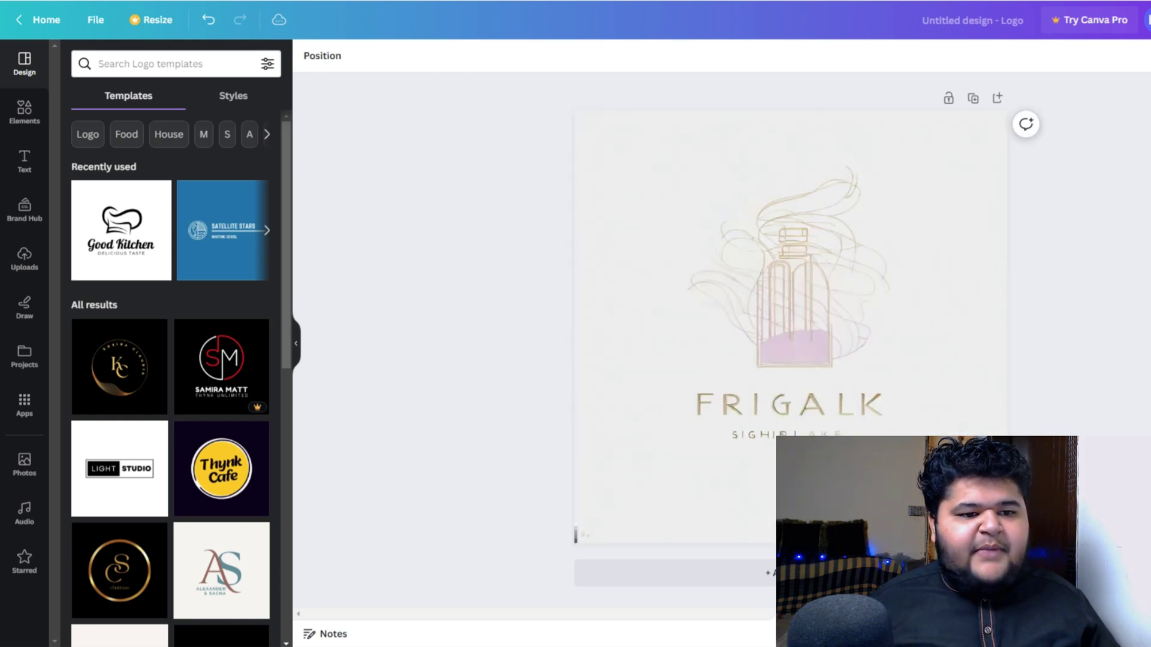
left_click(839, 406)
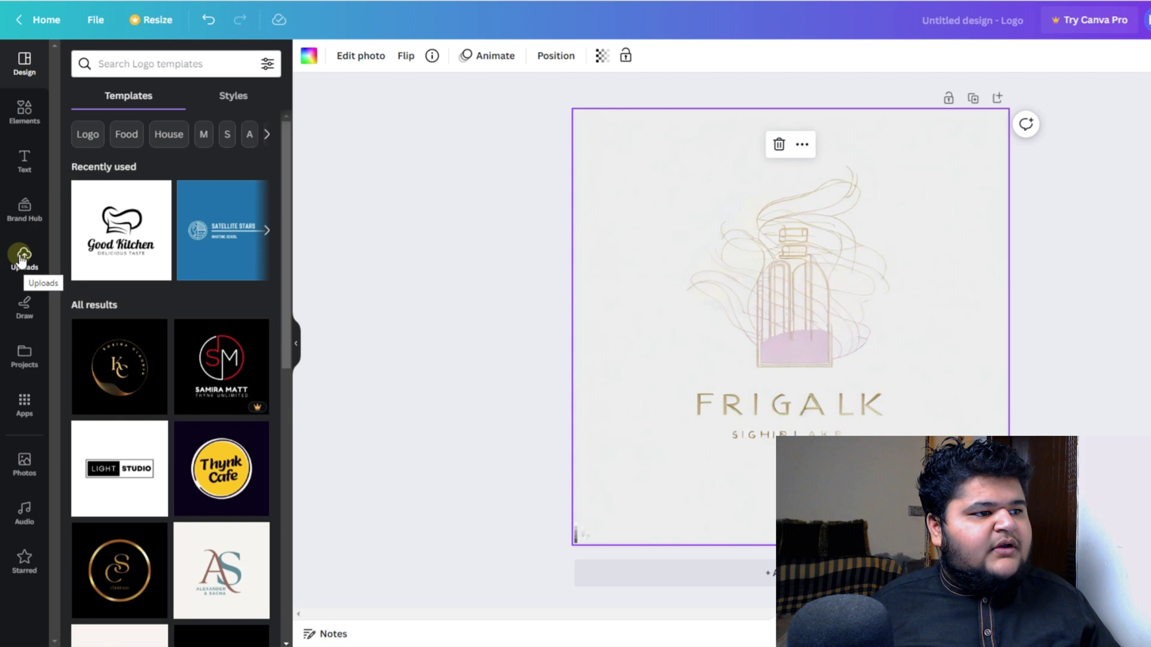
Add a grey rounded square and stretch it into a tall, wide bar below the bottle
left_click(23, 120)
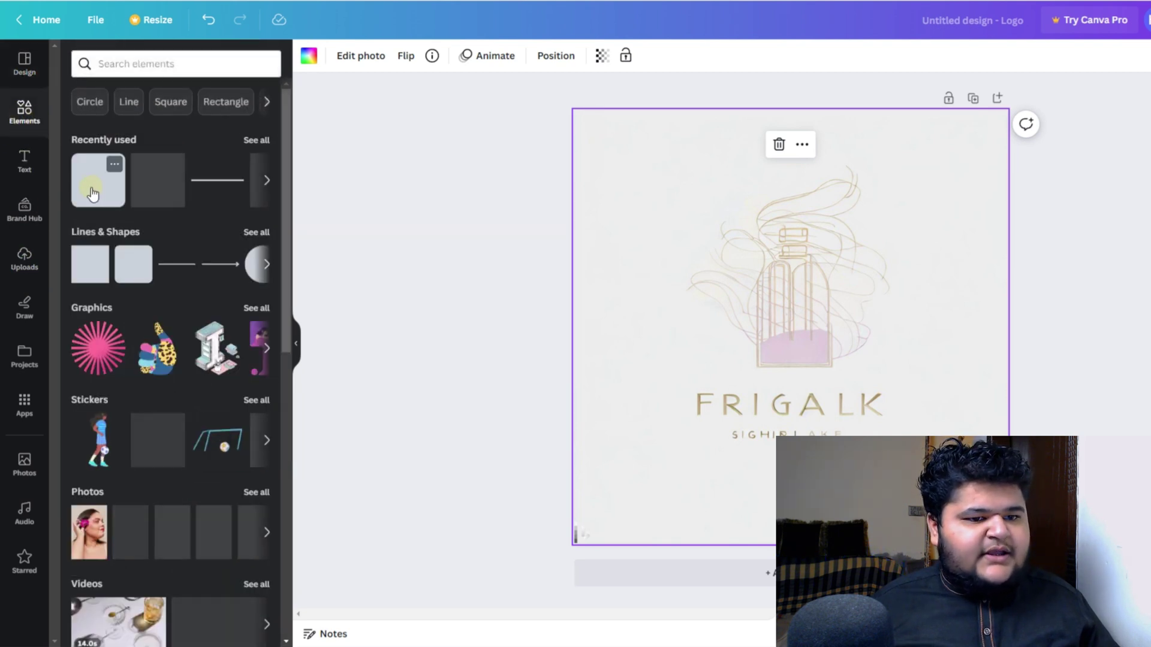
left_click(93, 193)
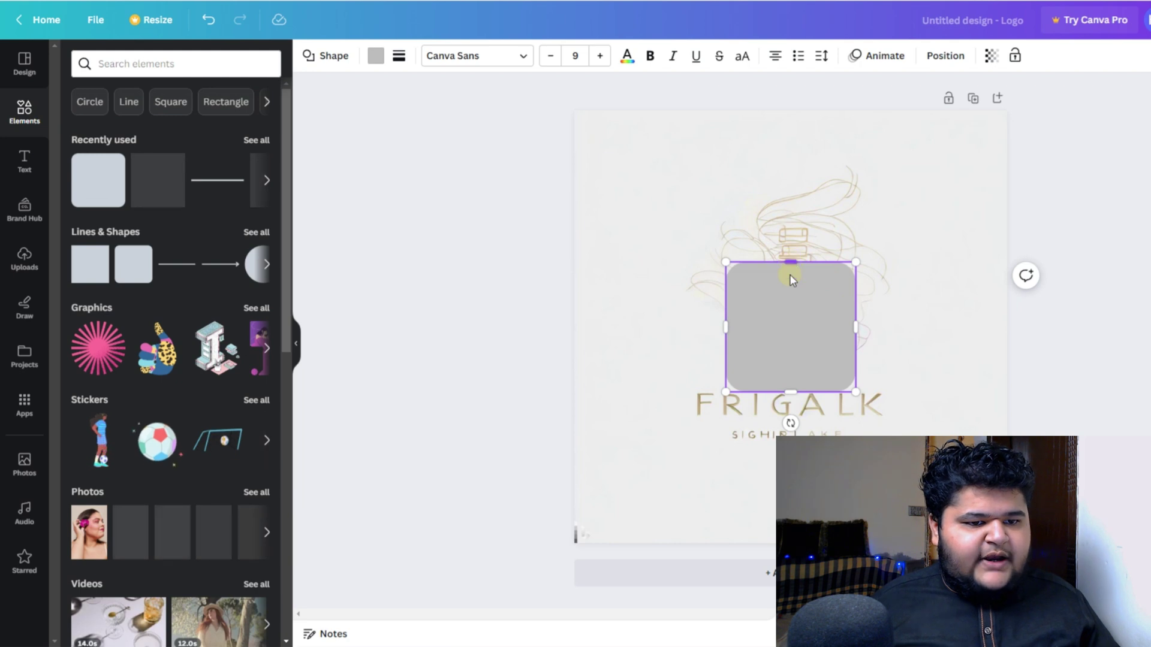
left_click_drag(789, 274, 904, 393)
left_click_drag(789, 425, 790, 444)
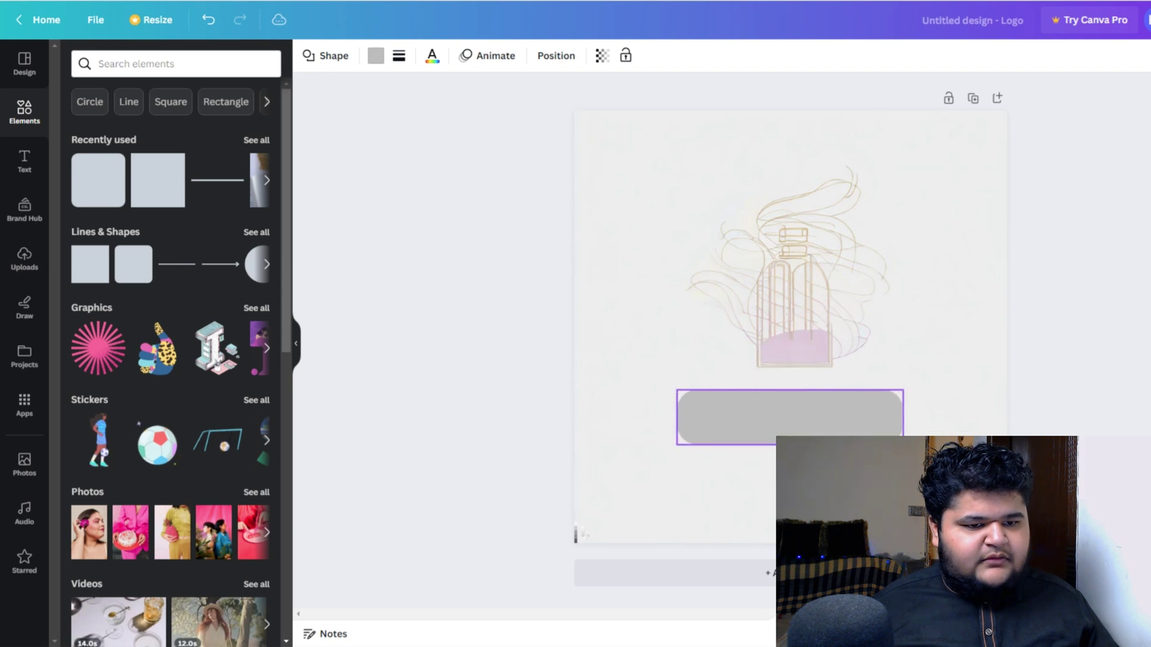
Change the bar's fill from grey to the palest photo colour
left_click(377, 57)
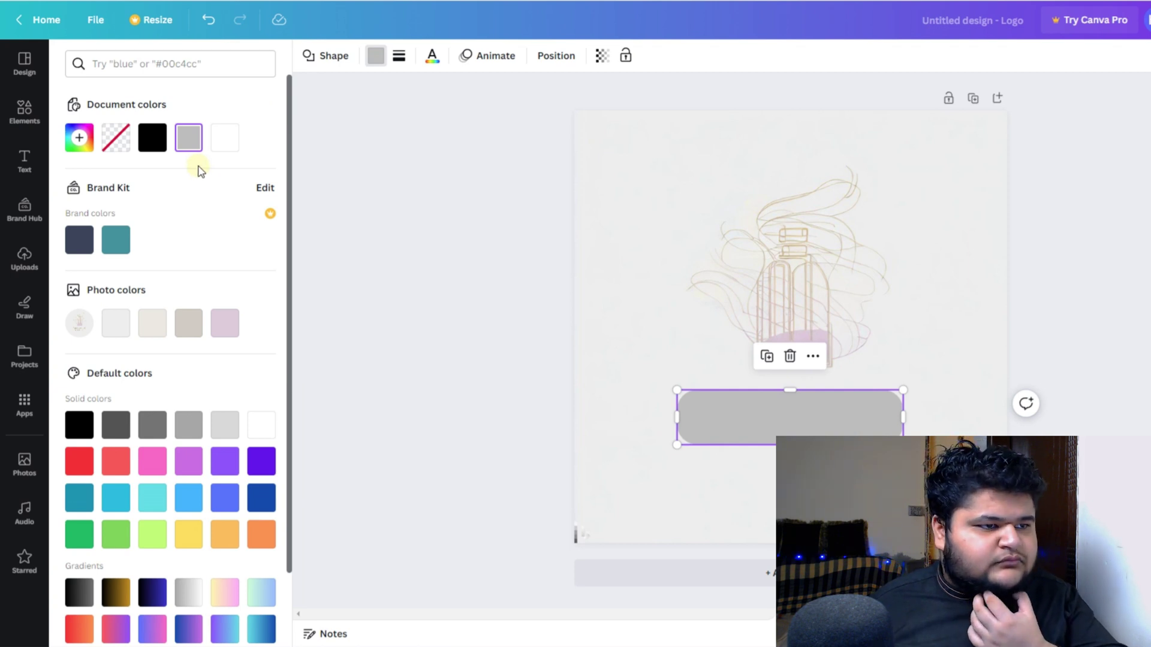
left_click(227, 139)
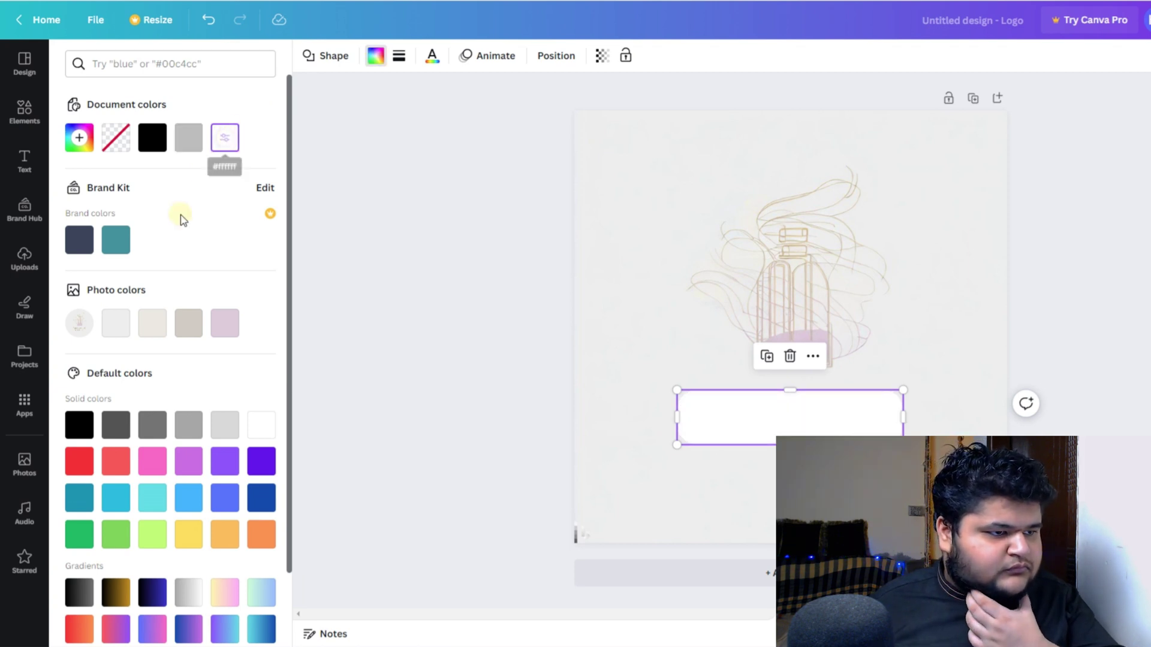
left_click(118, 326)
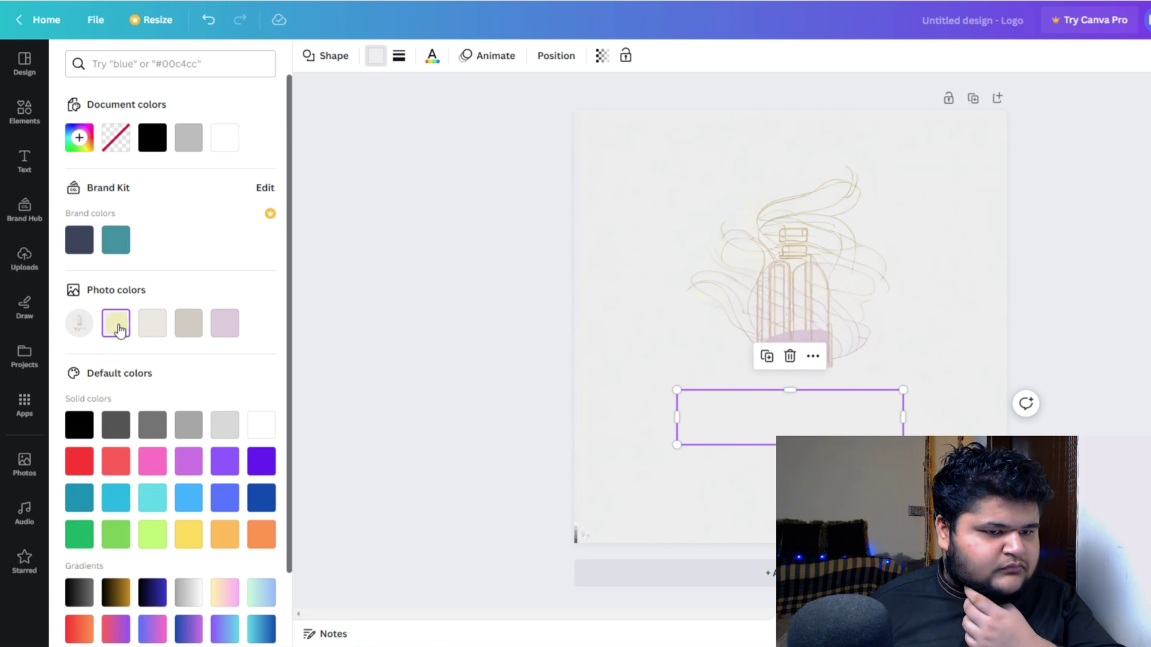
left_click(115, 330)
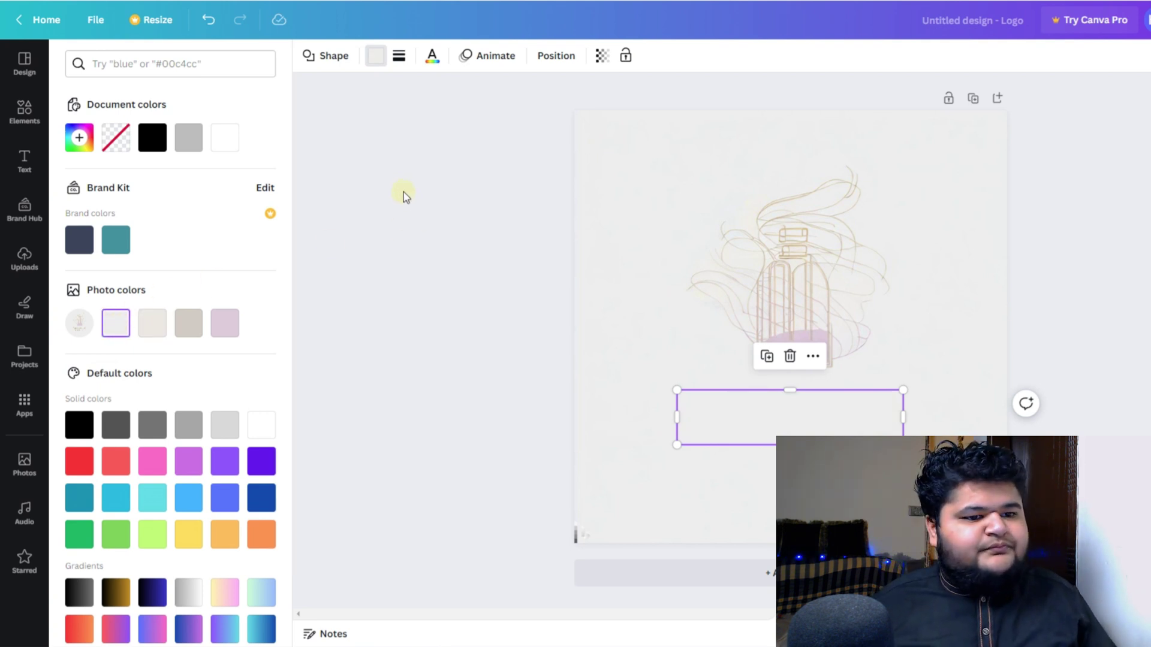
key("Escape")
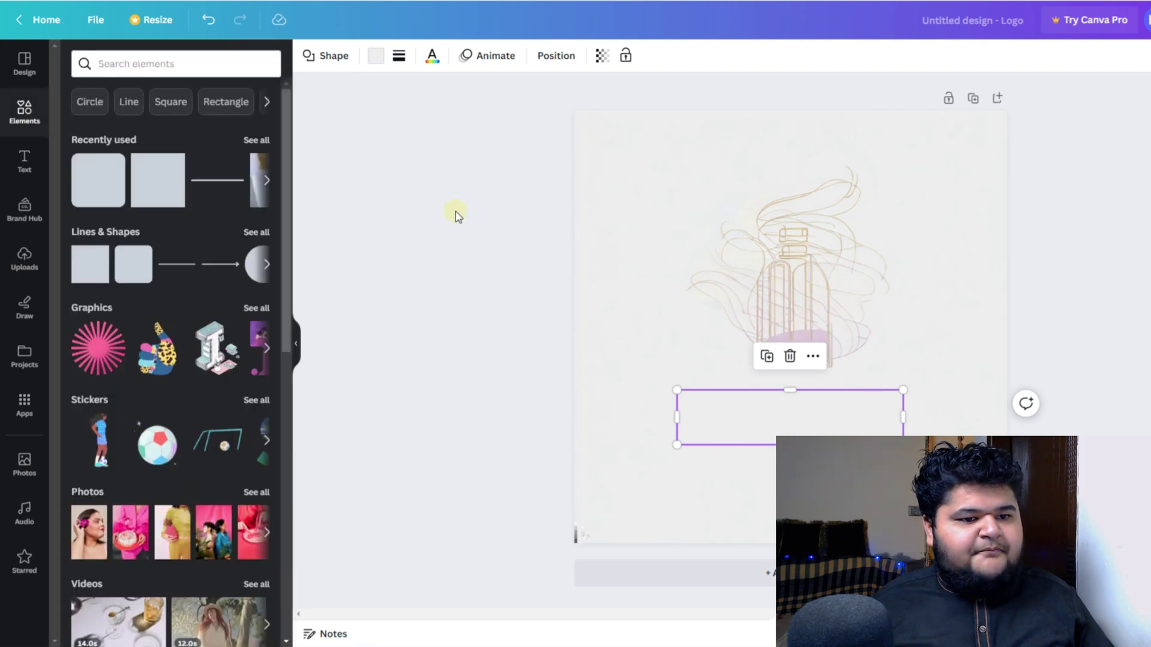
key("Escape")
Add the DAZZLE text combination and change its heading to FRAGLIKE
left_click(24, 160)
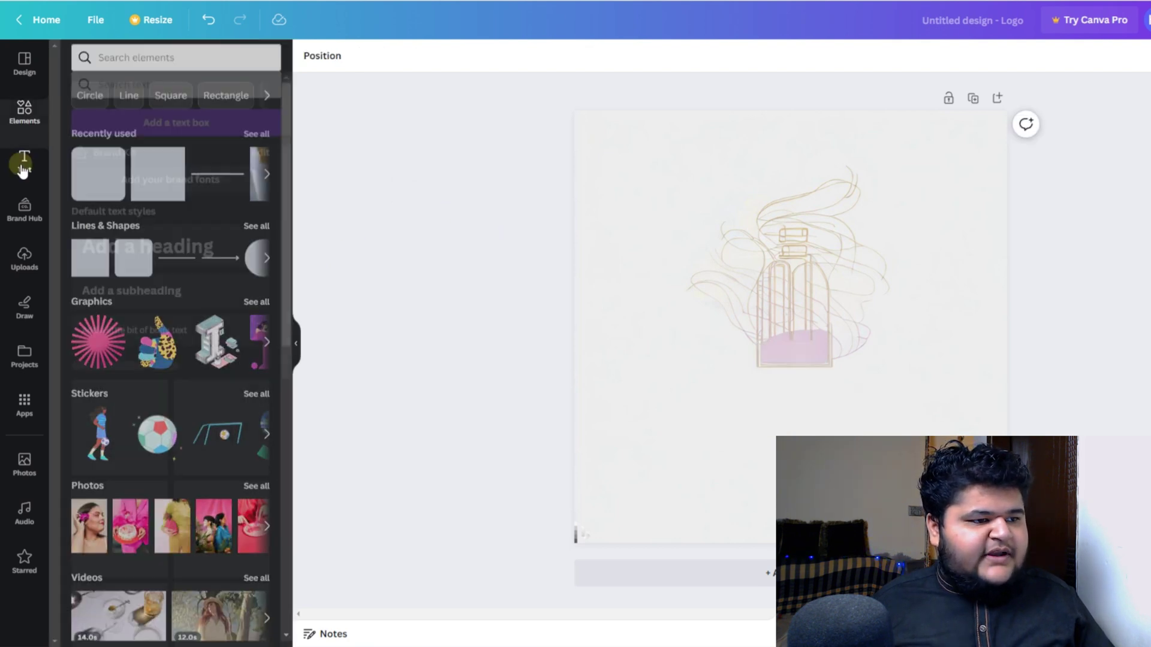
scroll(190, 279, "down", 8)
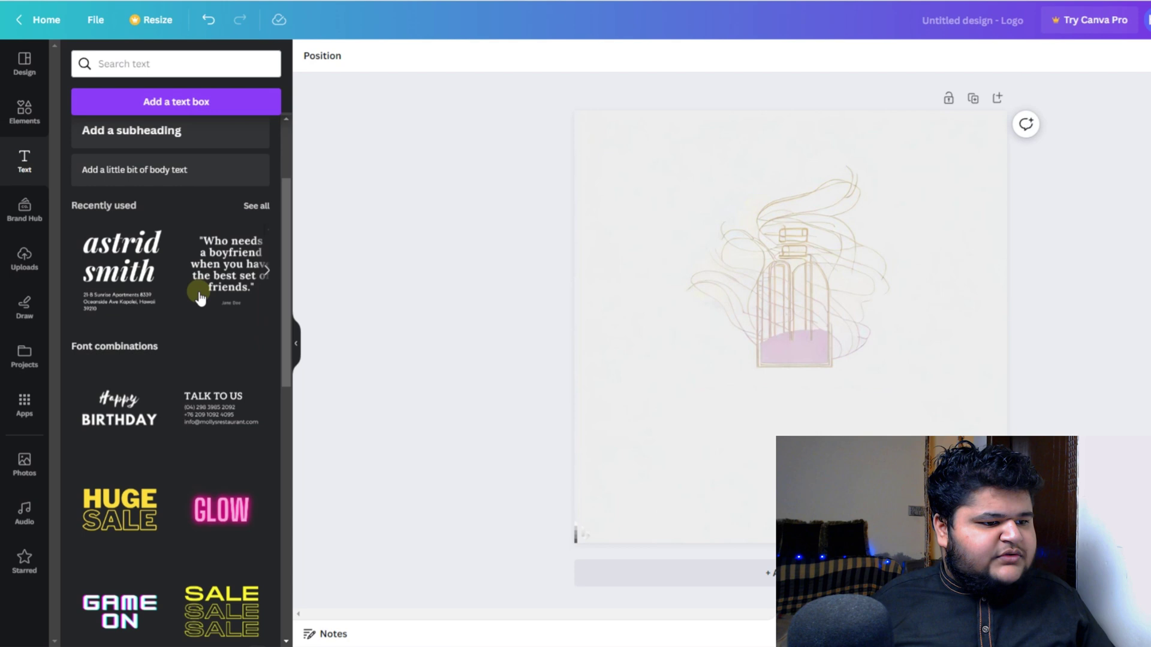
scroll(200, 298, "down", 3)
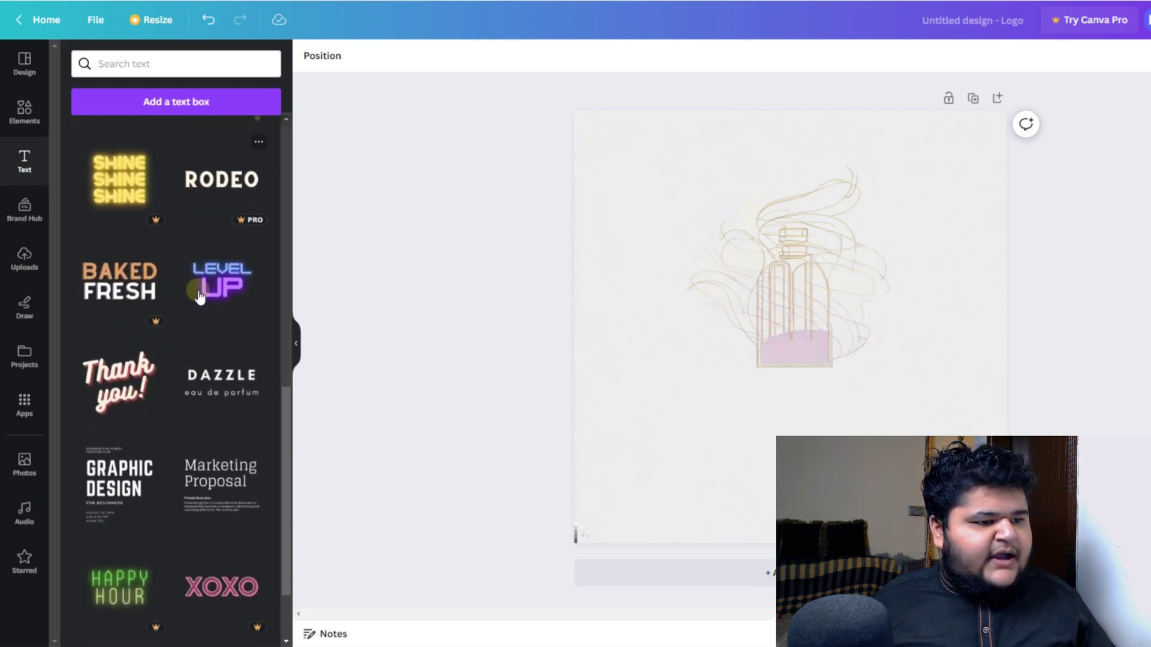
left_click(214, 375)
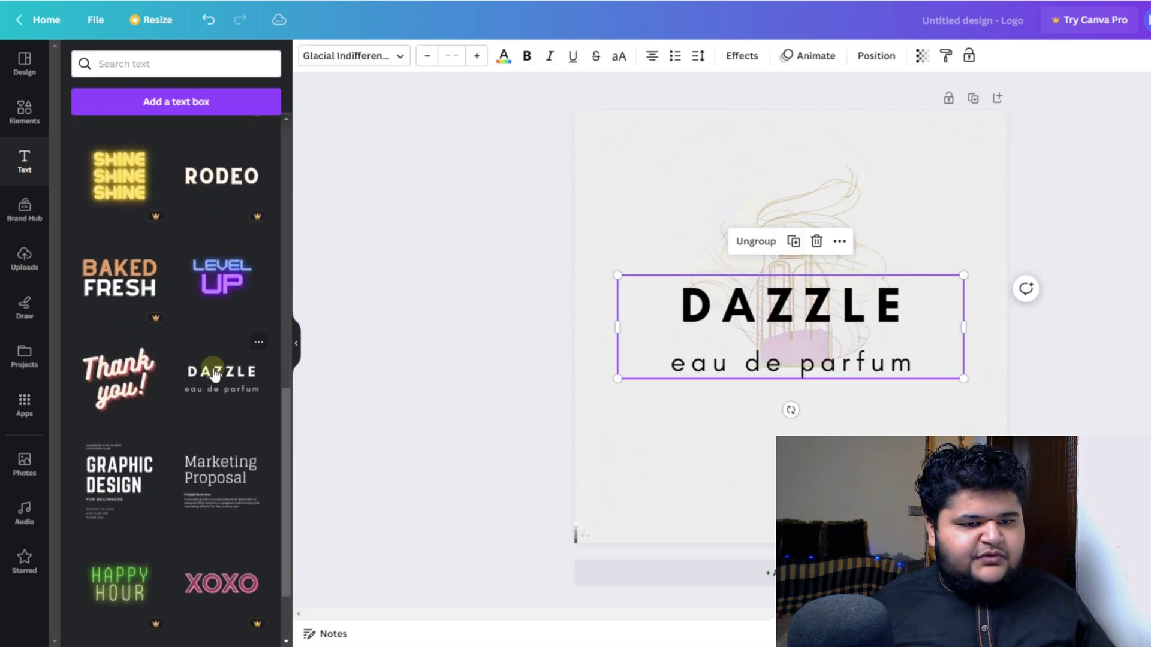
left_click(896, 311)
left_click(894, 308)
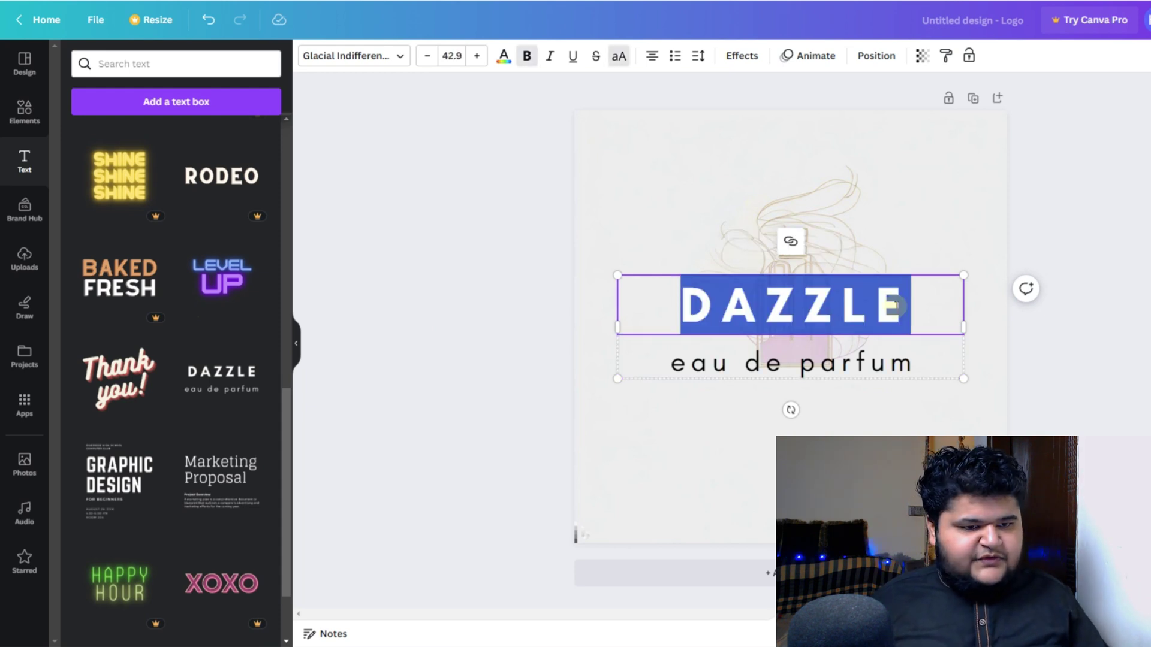
key("BackSpace")
type("F")
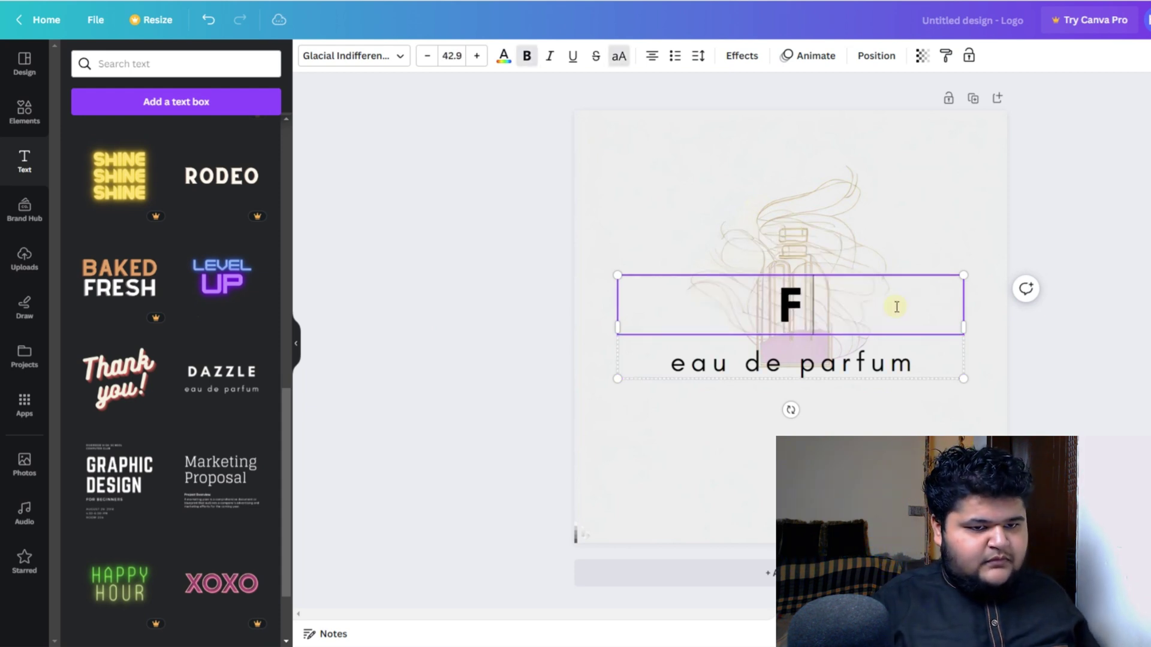
type("RA")
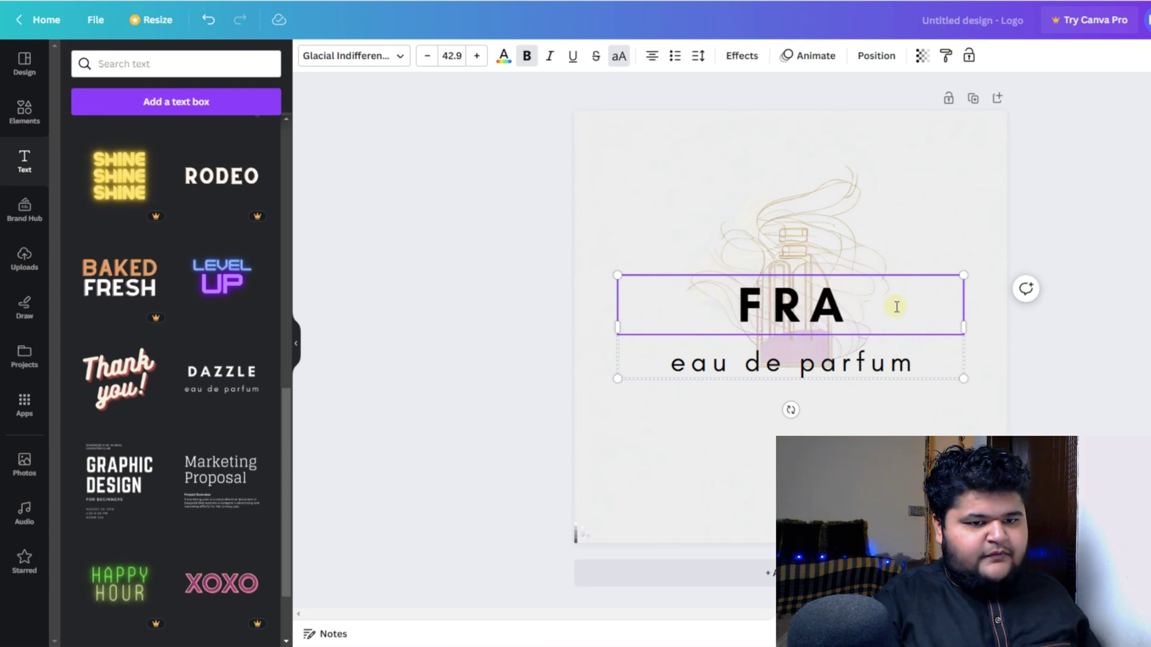
type("GLIKE")
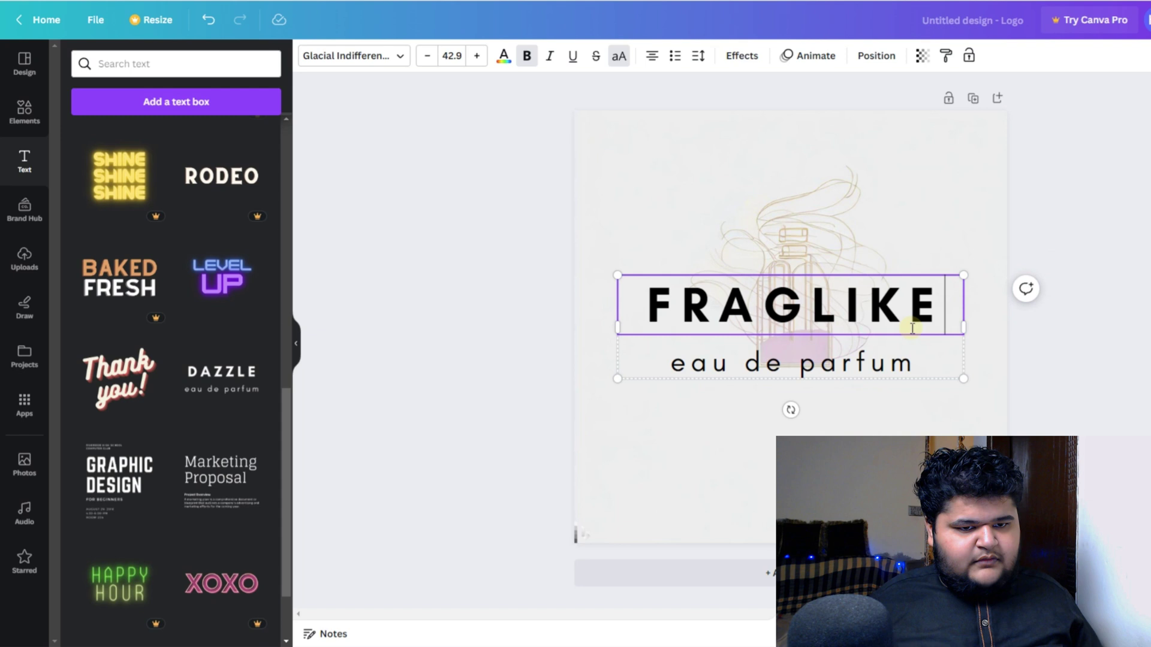
Replace the 'eau de parfum' subtitle with 'Luxury Perfume'
left_click(907, 365)
left_click(909, 364)
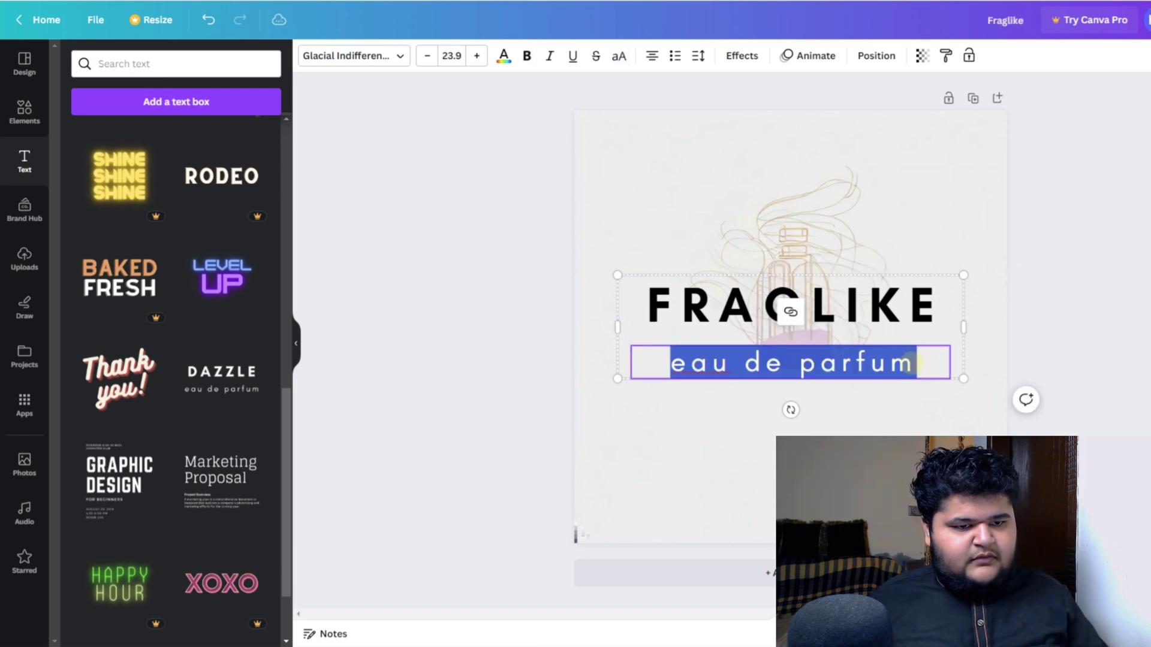
key("BackSpace")
type("Lux")
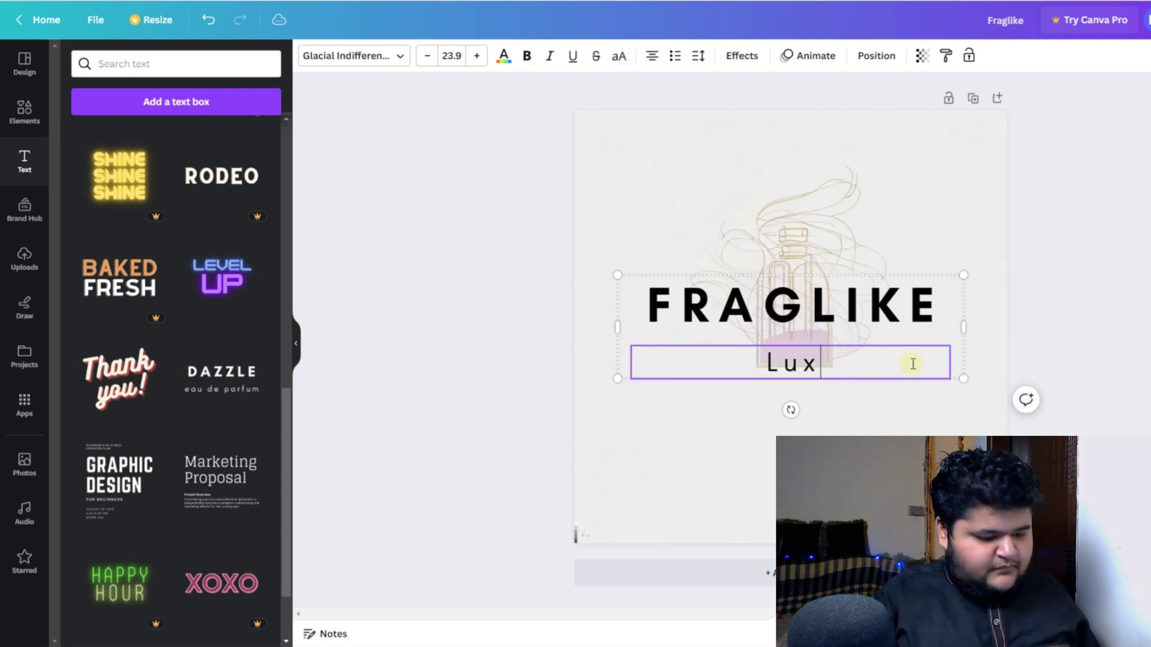
type("ury ")
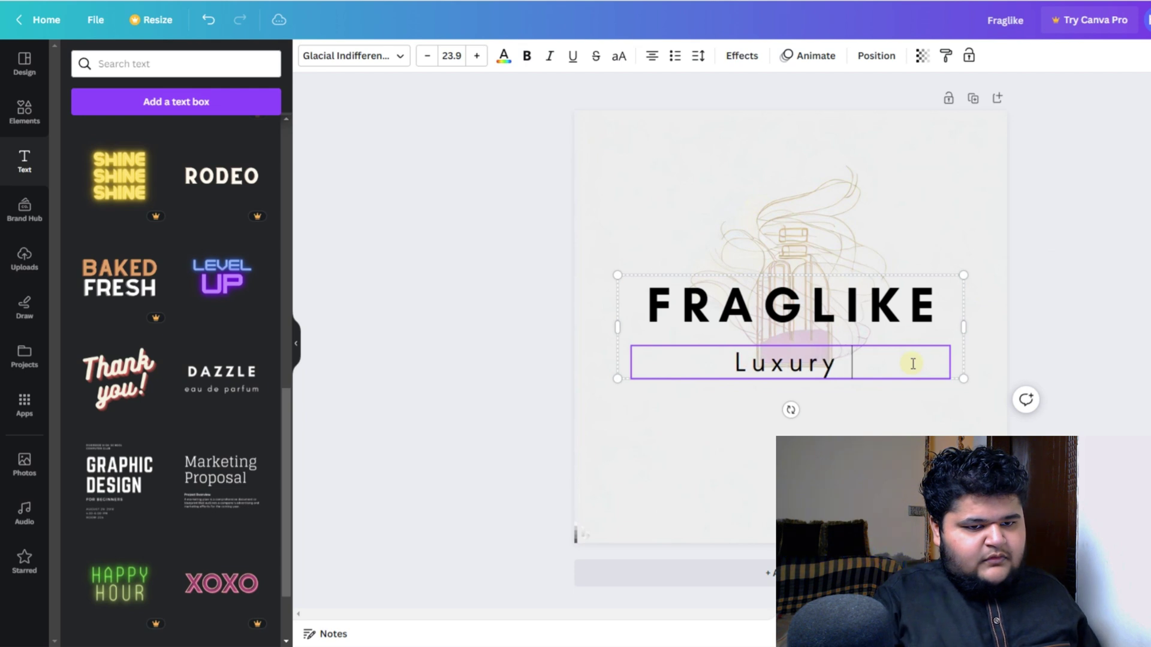
type("Perfume")
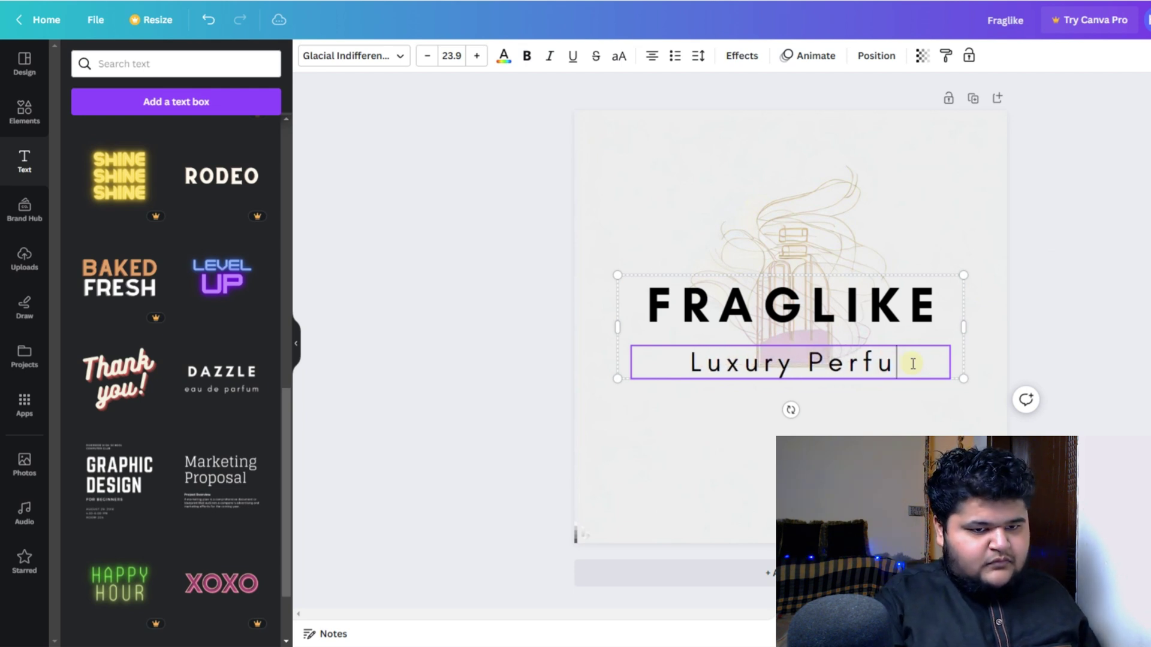
Move the FRAGLIKE text group below the bottle and shrink it slightly
left_click(1081, 380)
left_click(878, 308)
left_click(872, 310)
left_click_drag(863, 372, 873, 481)
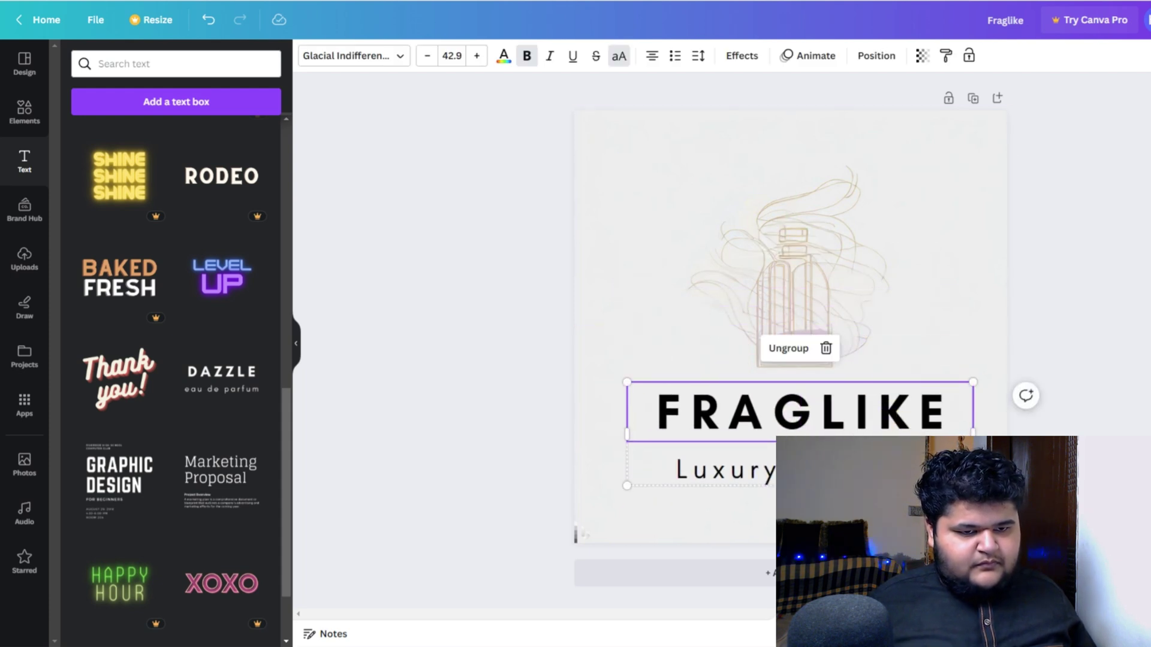
left_click_drag(973, 486, 918, 468)
left_click_drag(800, 409, 817, 410)
left_click(1109, 431)
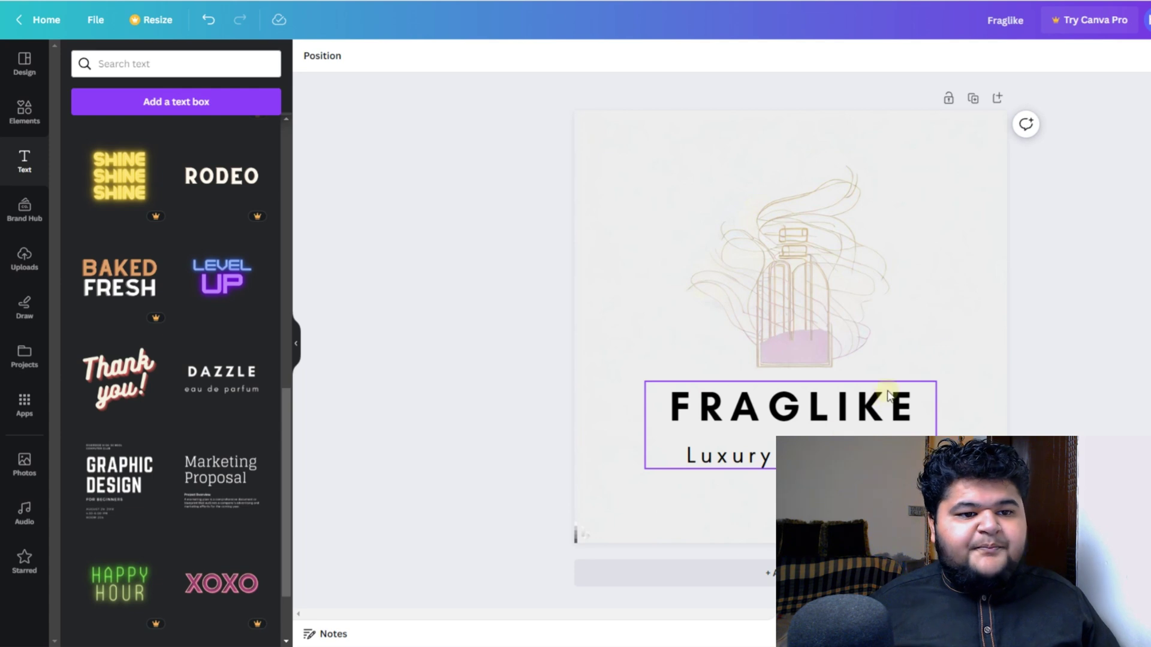
Colour FRAGLIKE purple and centre it horizontally on the page
left_click(794, 413)
left_click(504, 58)
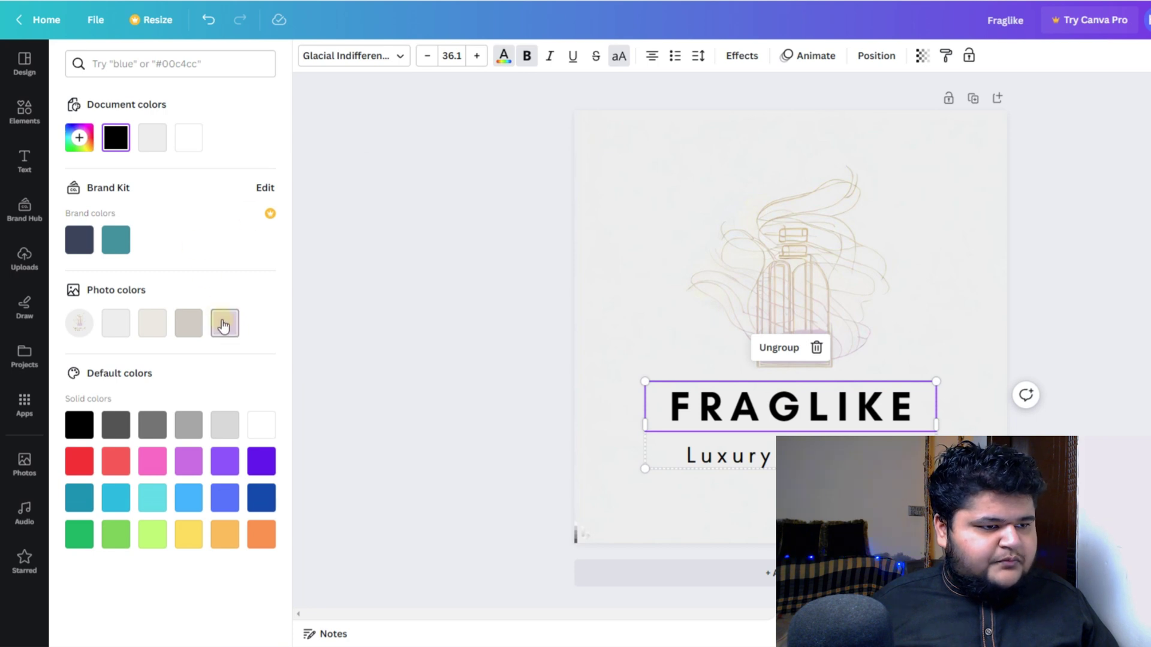
left_click(225, 324)
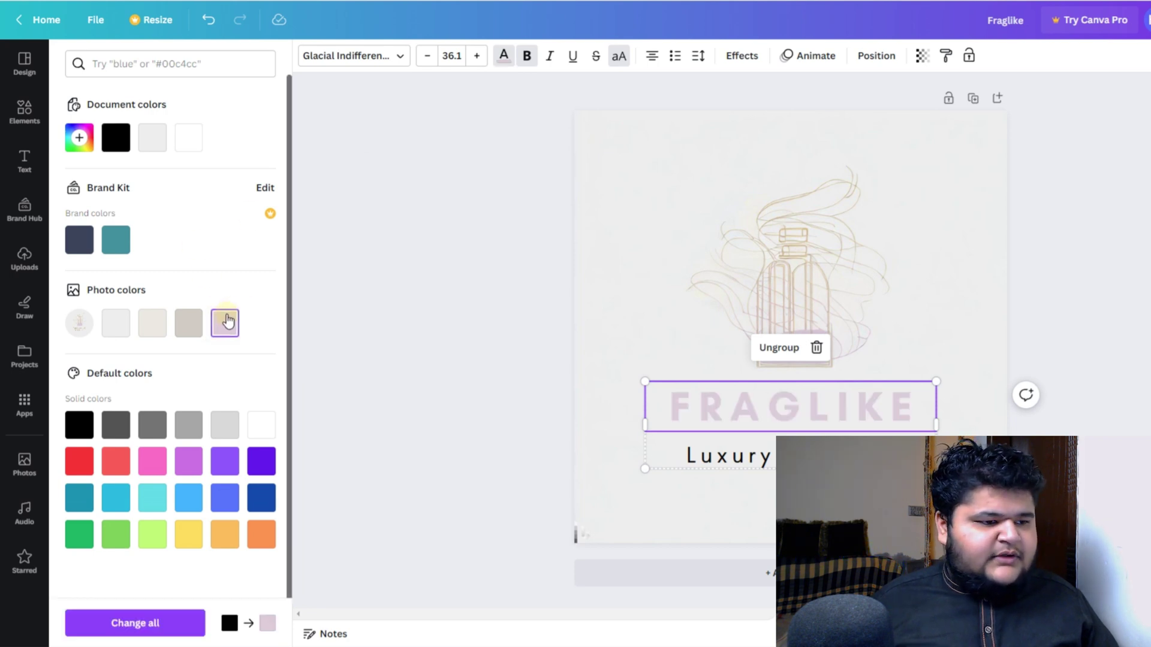
left_click(186, 466)
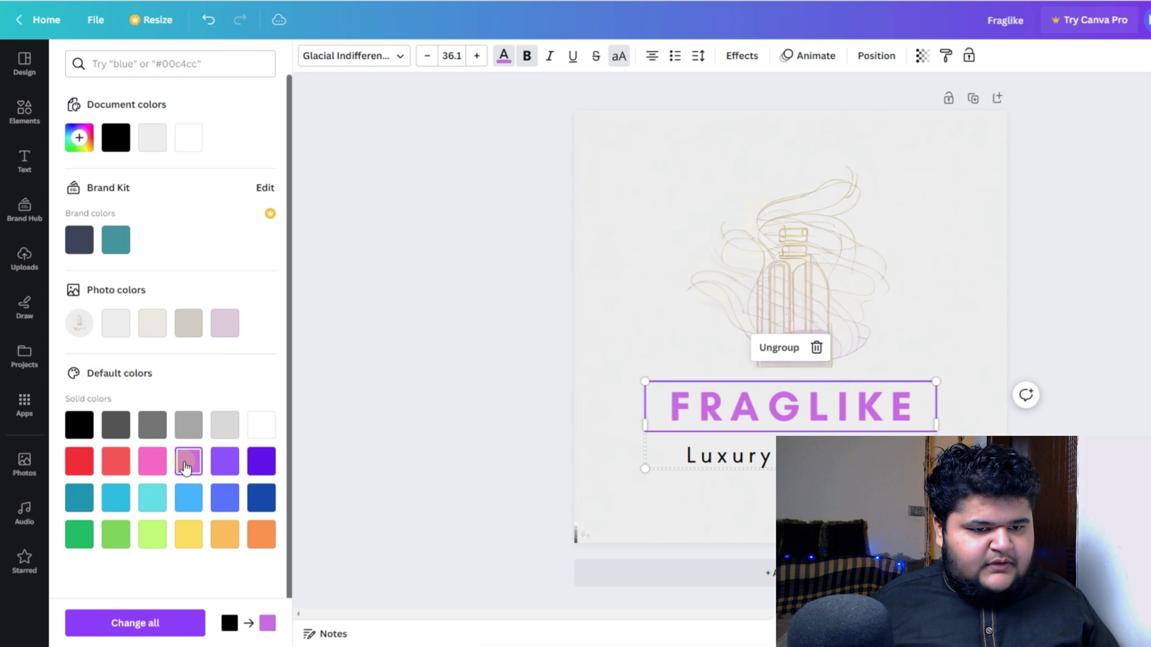
key("Escape")
left_click(1110, 318)
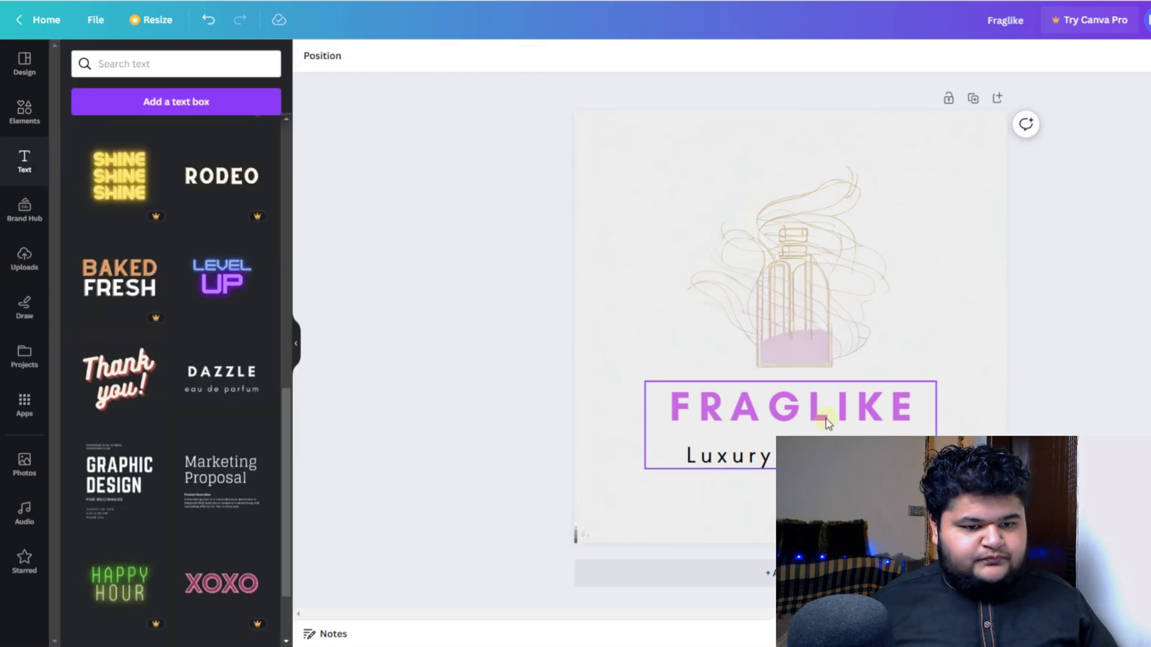
left_click_drag(824, 419, 812, 411)
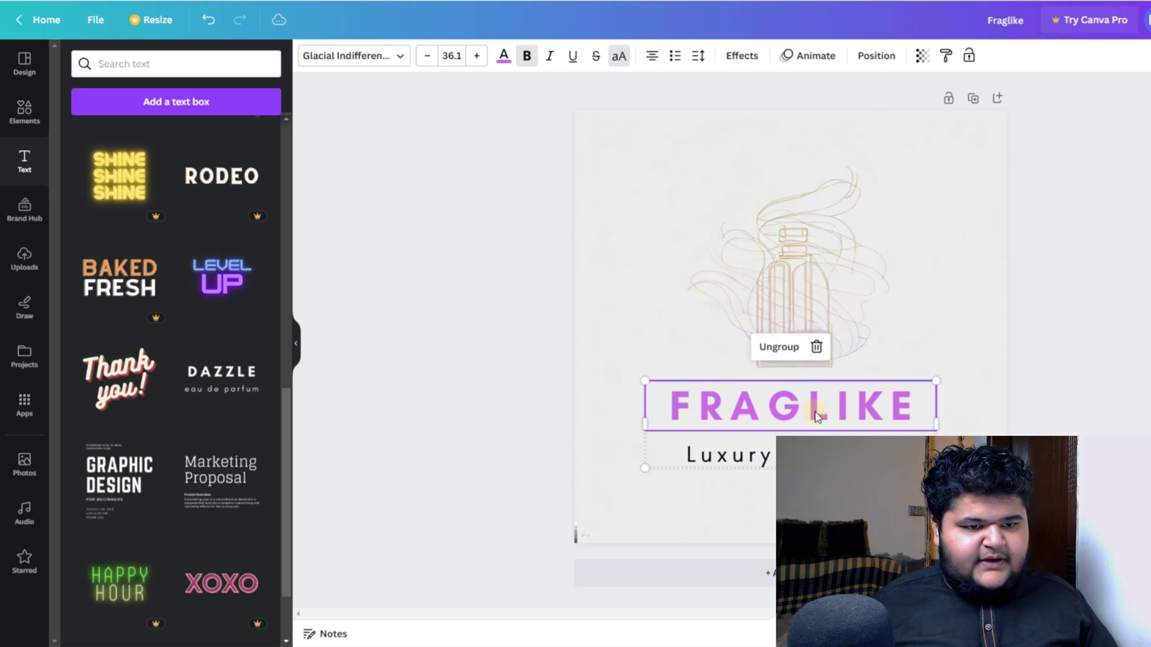
left_click(1078, 315)
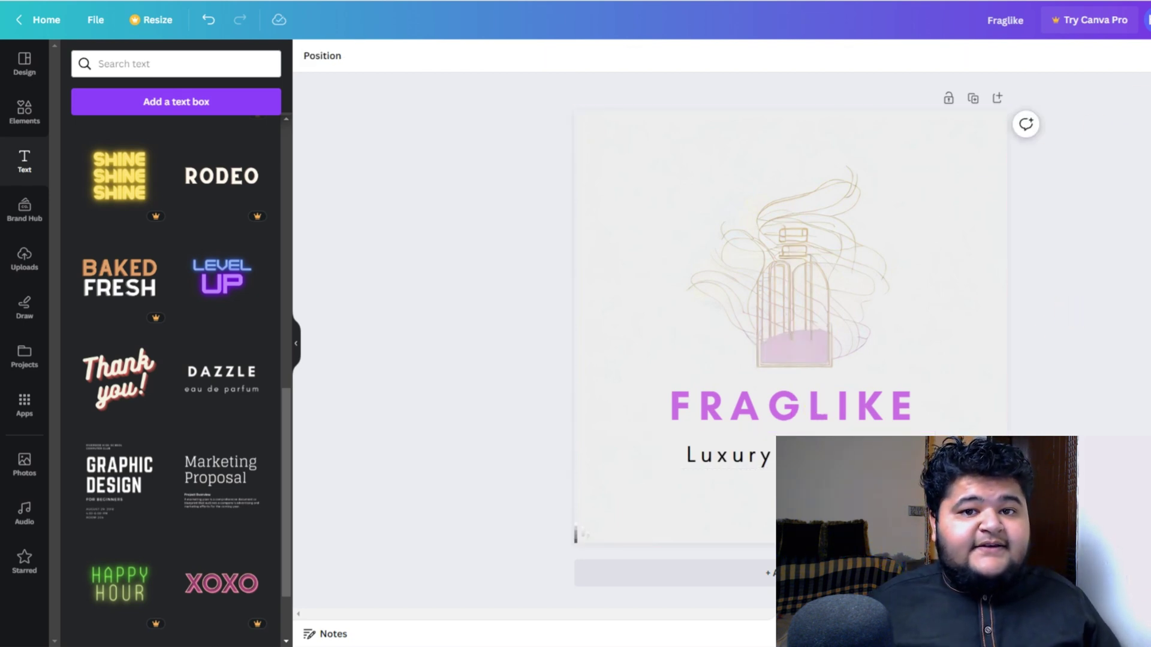
Download the Fraglike logo design from Canva as a PNG file
left_click(1148, 20)
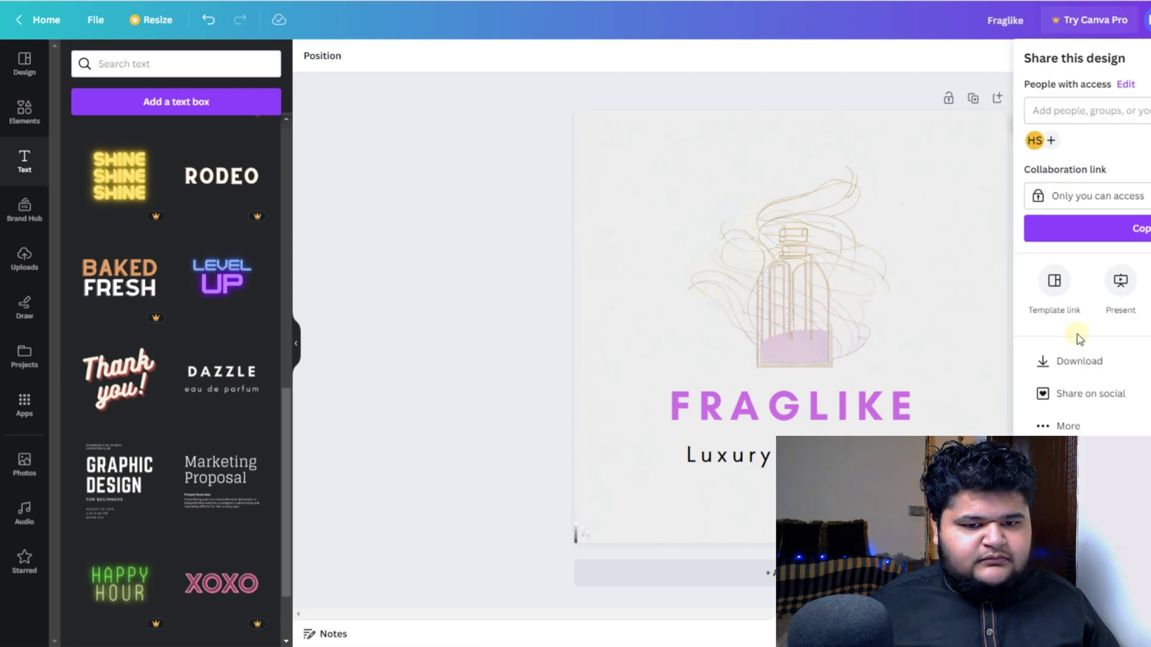
left_click(1085, 360)
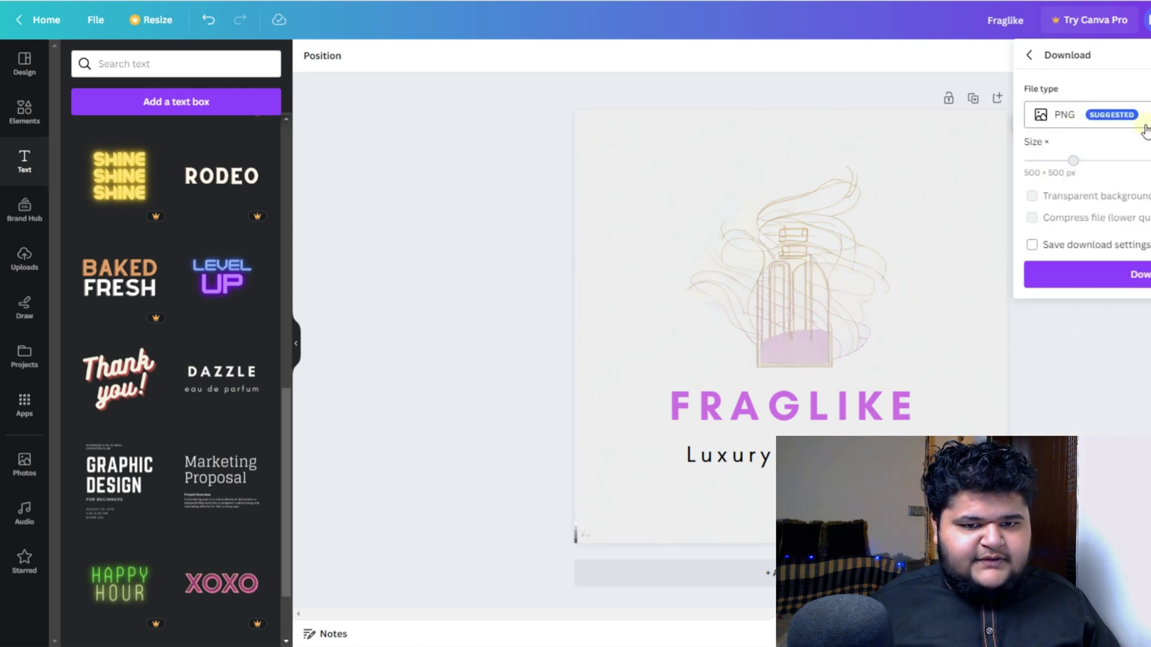
left_click(1139, 277)
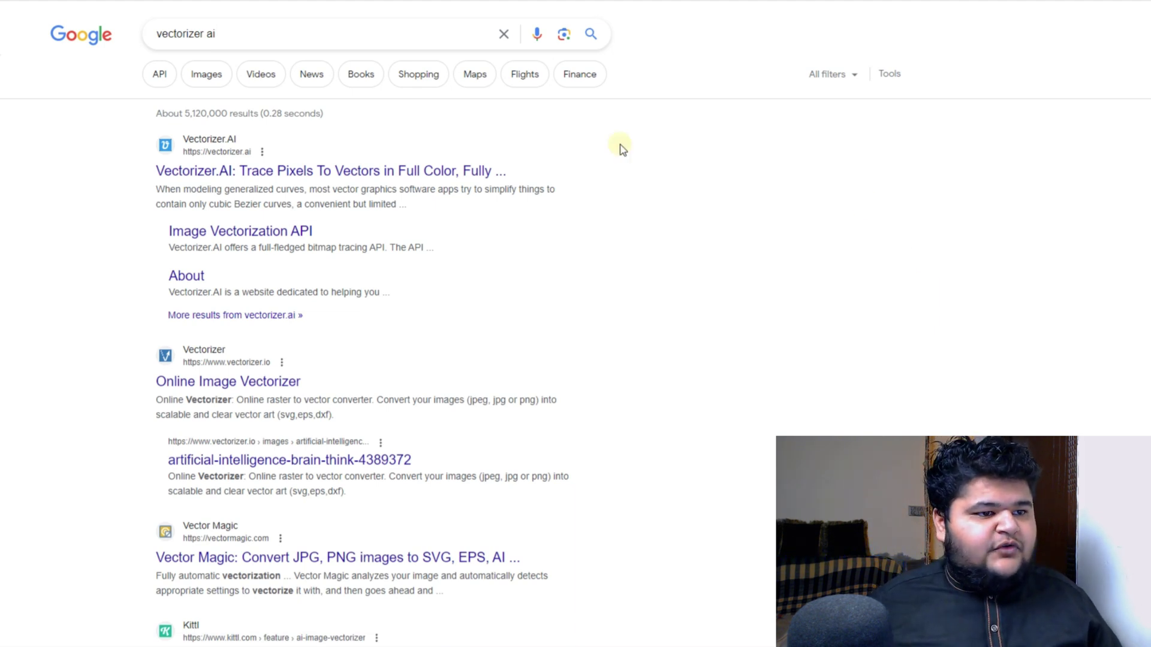
Open the Vectorizer.AI result from the 'vectorizer ai' Google search
left_click(355, 174)
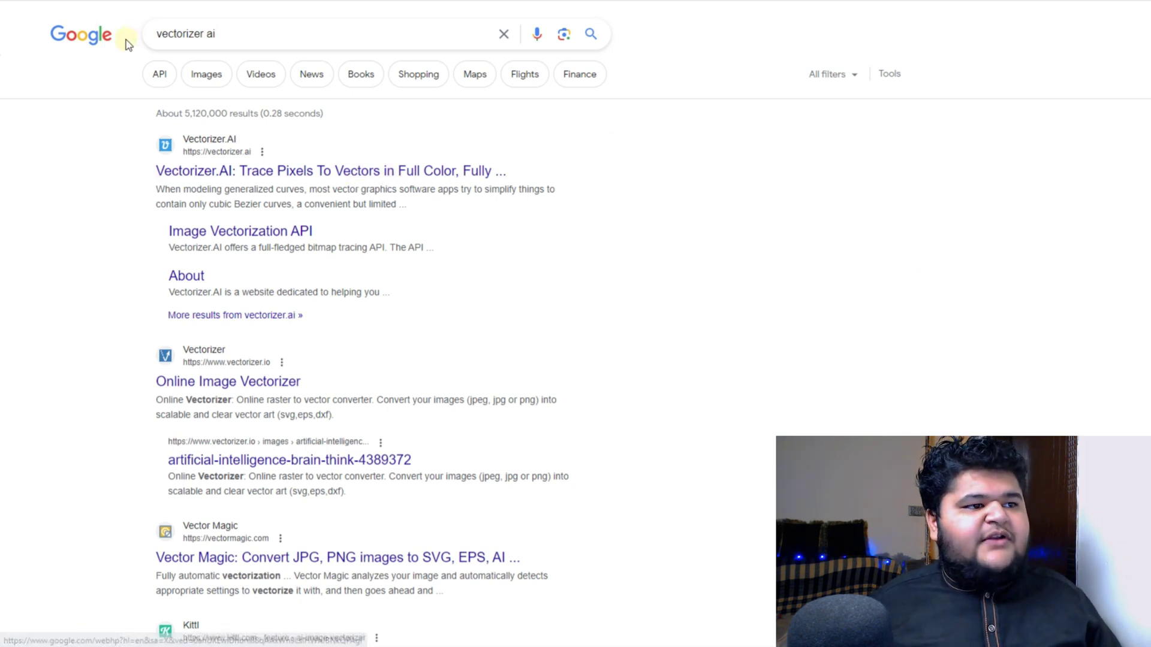
Go to the Vectorizer.AI home page to upload the Fraglike.png logo
left_click(321, 170)
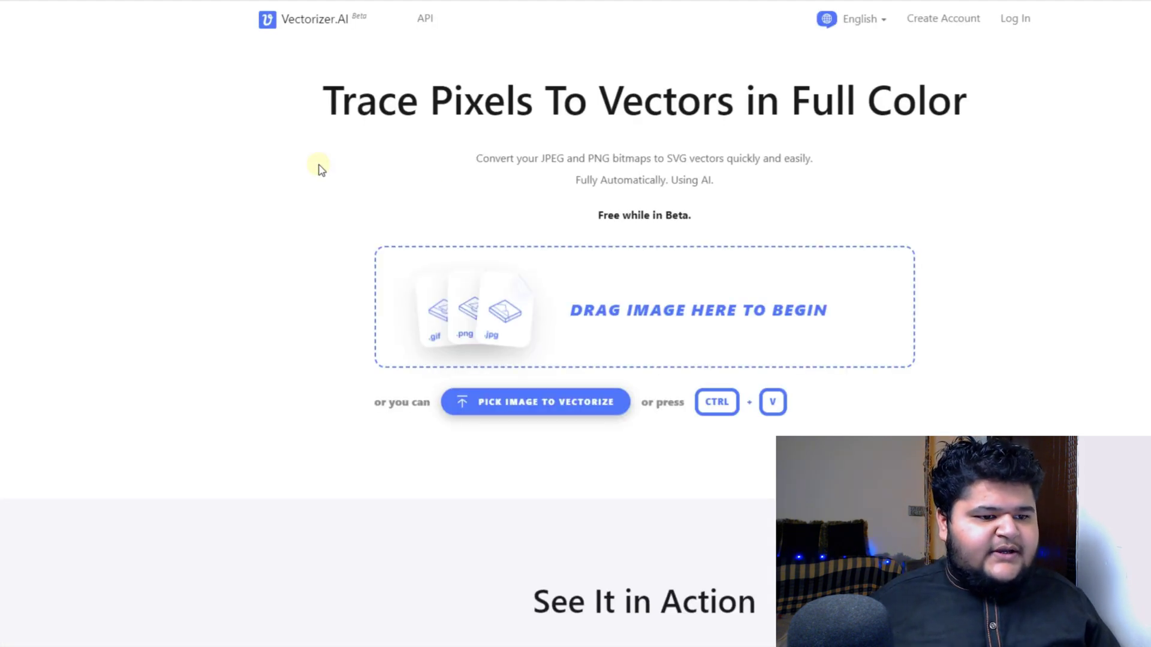